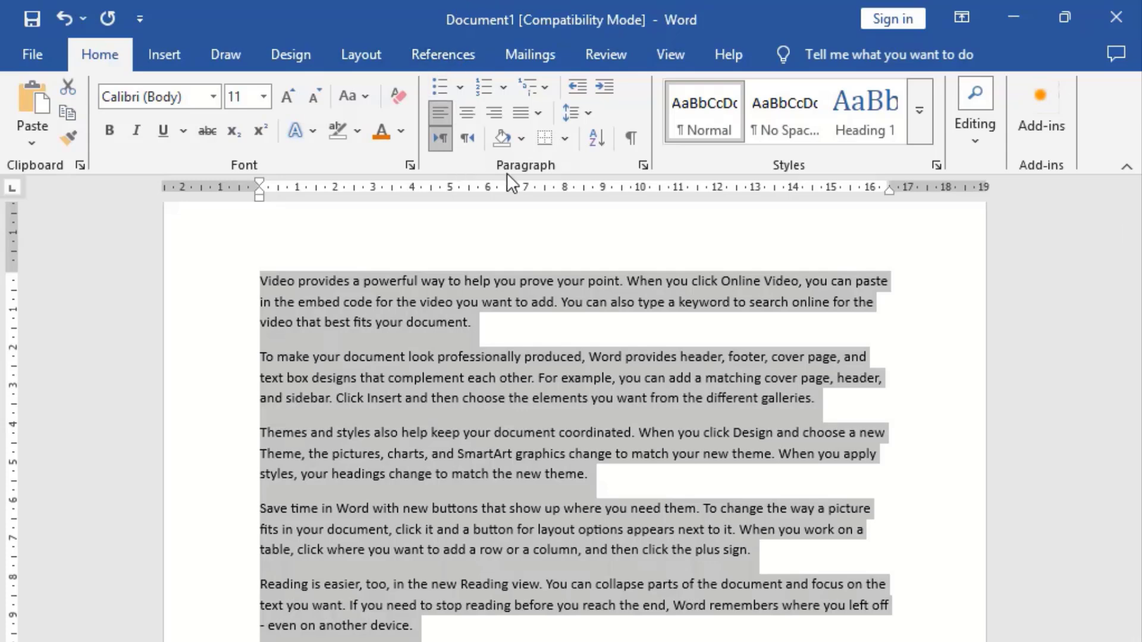
# Try arrowhead bullets on all the selected paragraphs and remove the bullets again.
pyautogui.click(457, 81)
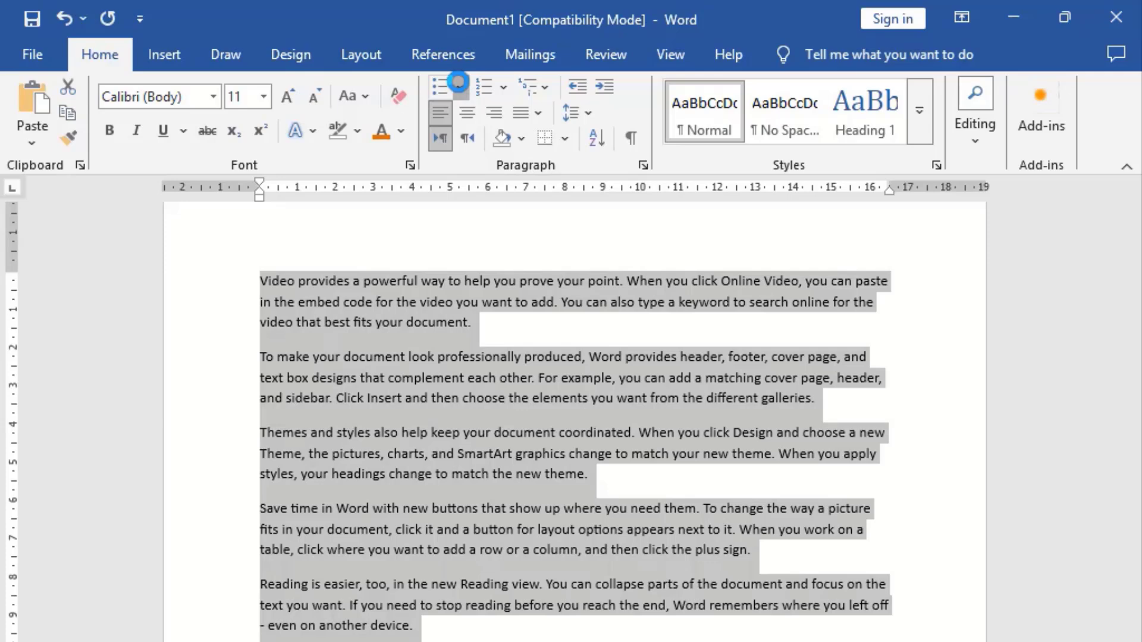
pyautogui.click(458, 81)
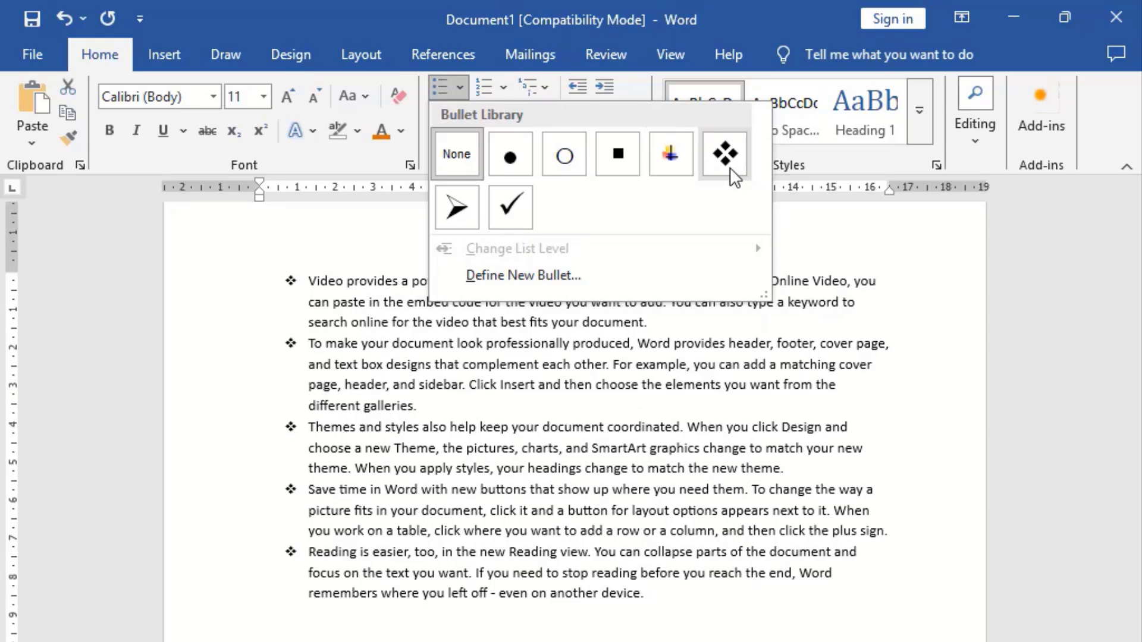
pyautogui.click(458, 214)
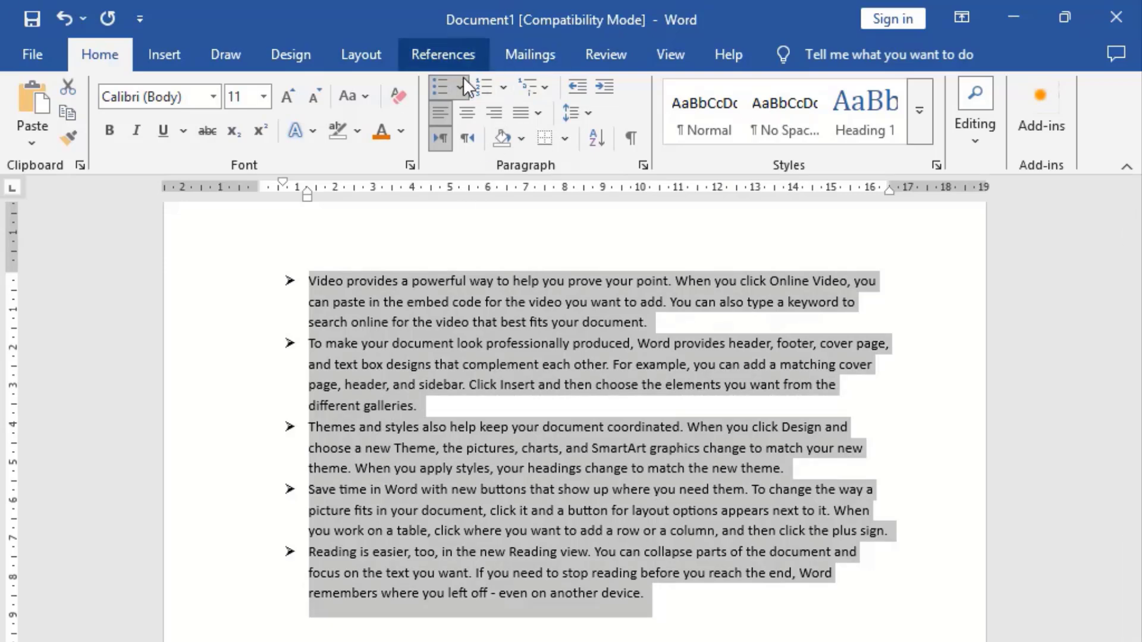
pyautogui.click(433, 90)
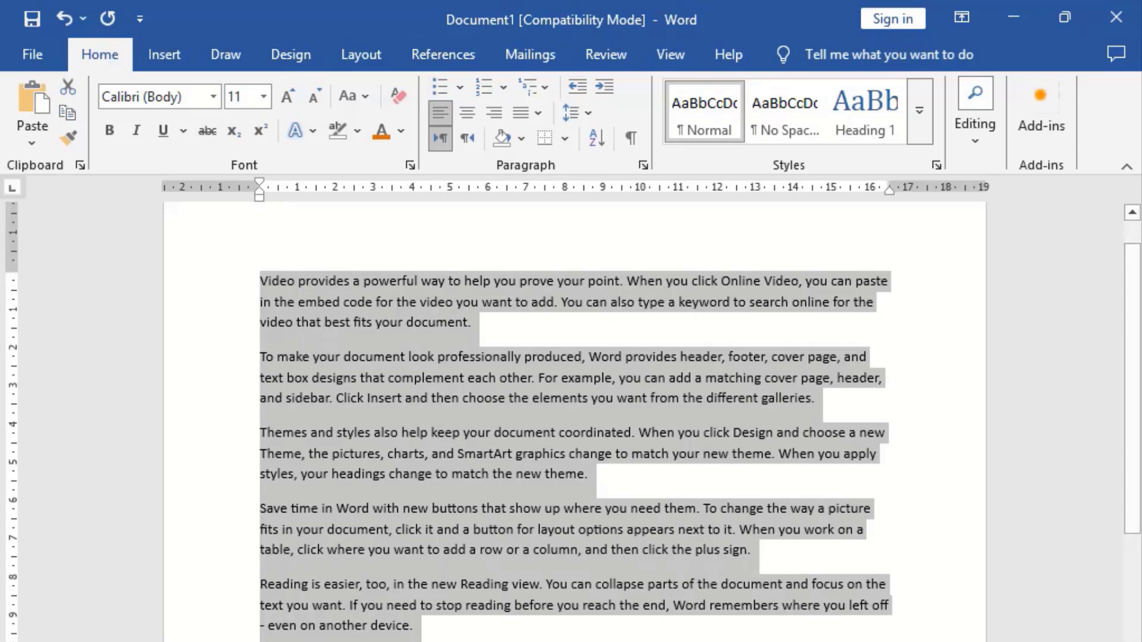
# Try 1. 2. 3. and a. b. c. numbering on the selected paragraphs and remove the numbering again.
pyautogui.click(503, 88)
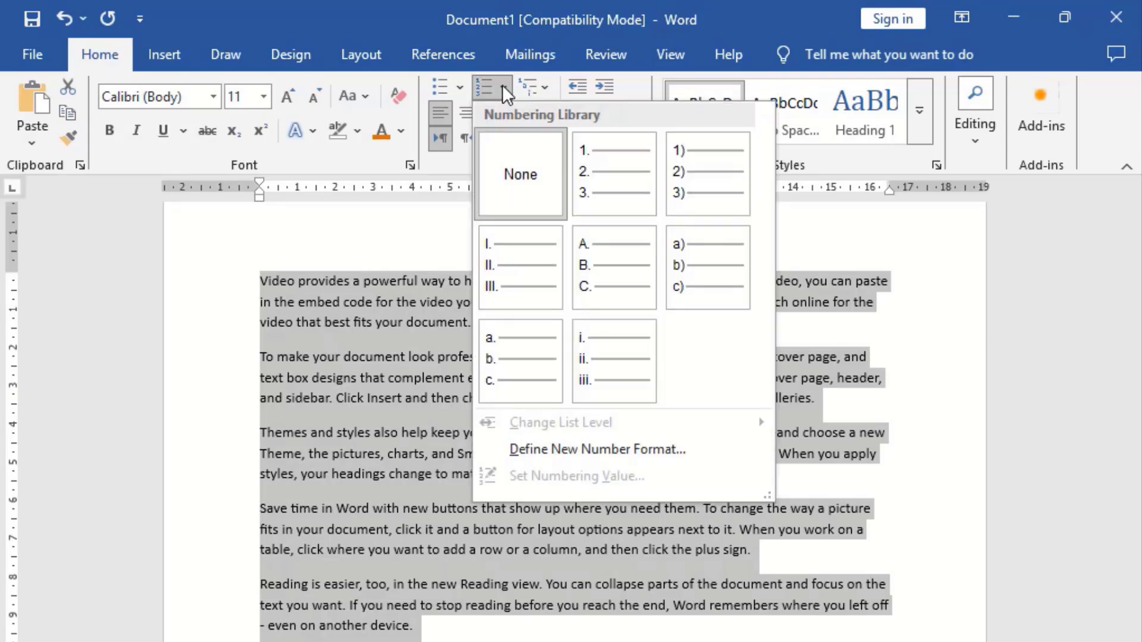
pyautogui.click(613, 166)
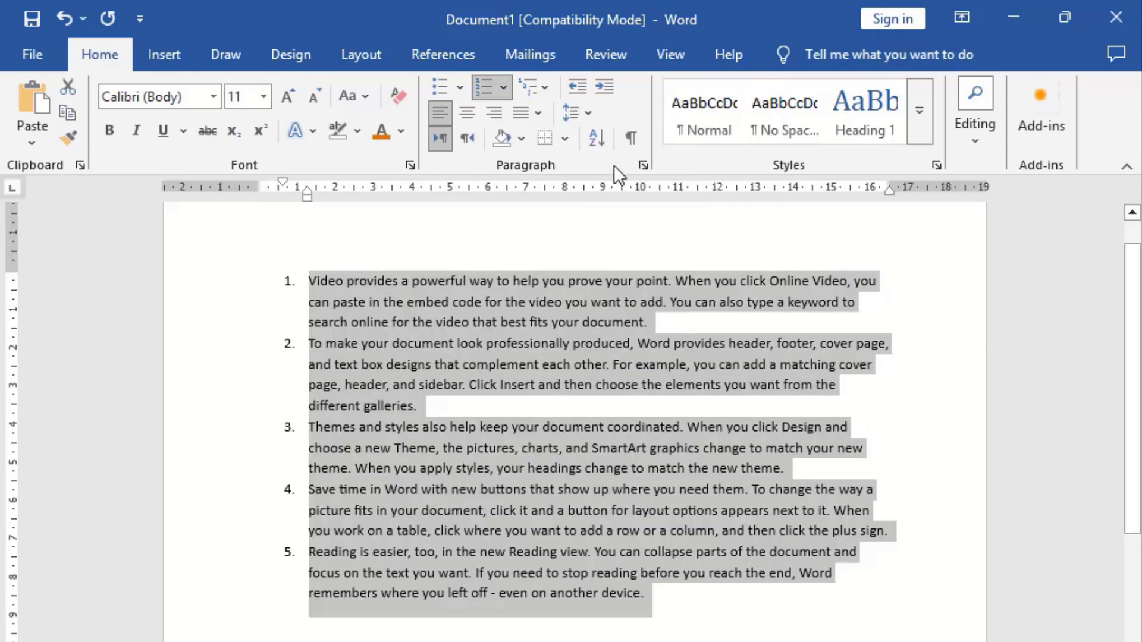
pyautogui.click(501, 91)
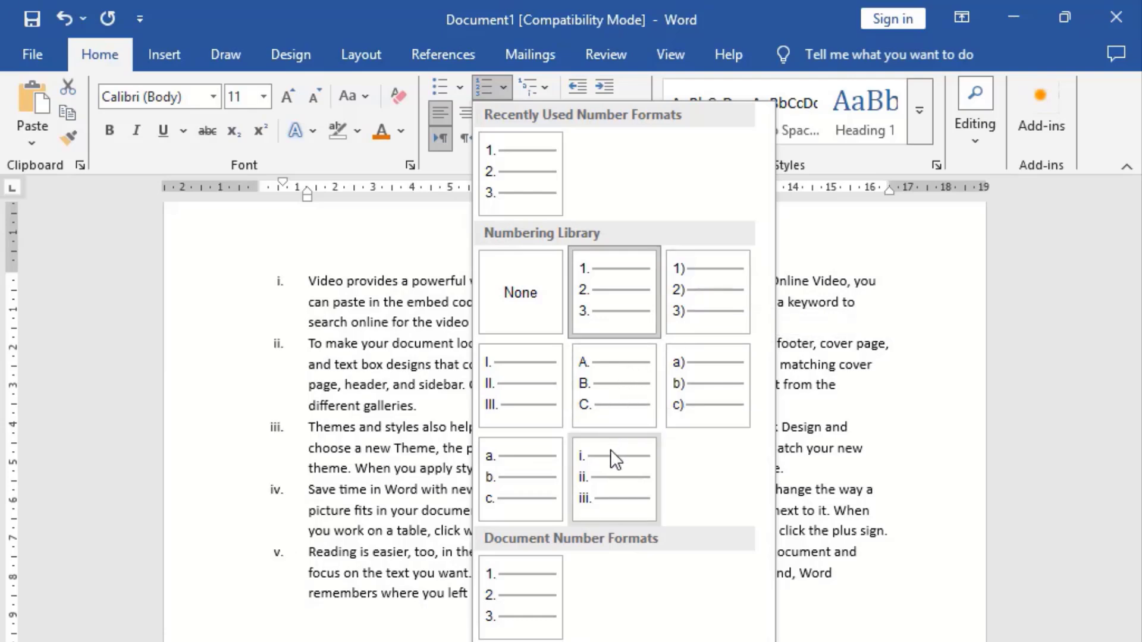
pyautogui.click(526, 487)
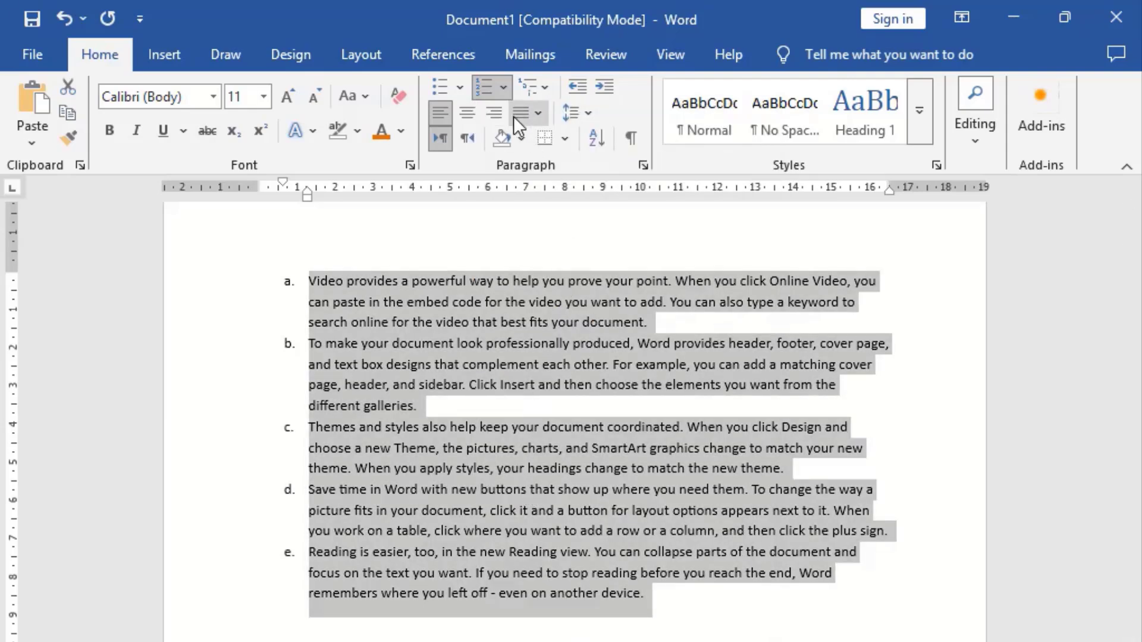
pyautogui.click(483, 90)
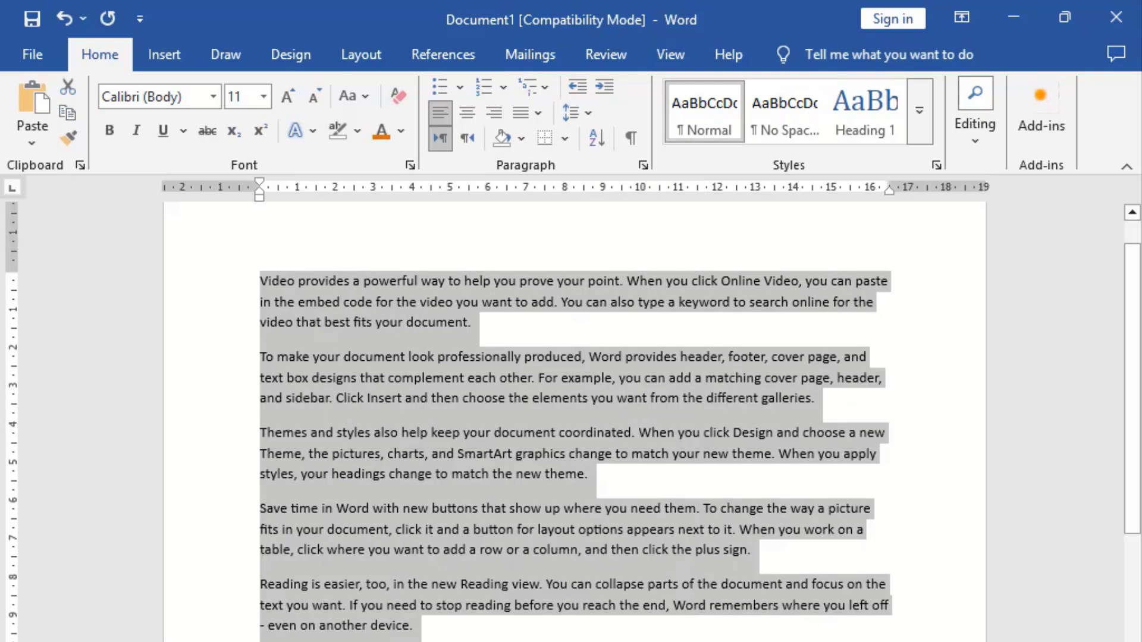
# Increase the indent of the second, third and fourth paragraphs by four levels.
pyautogui.click(387, 596)
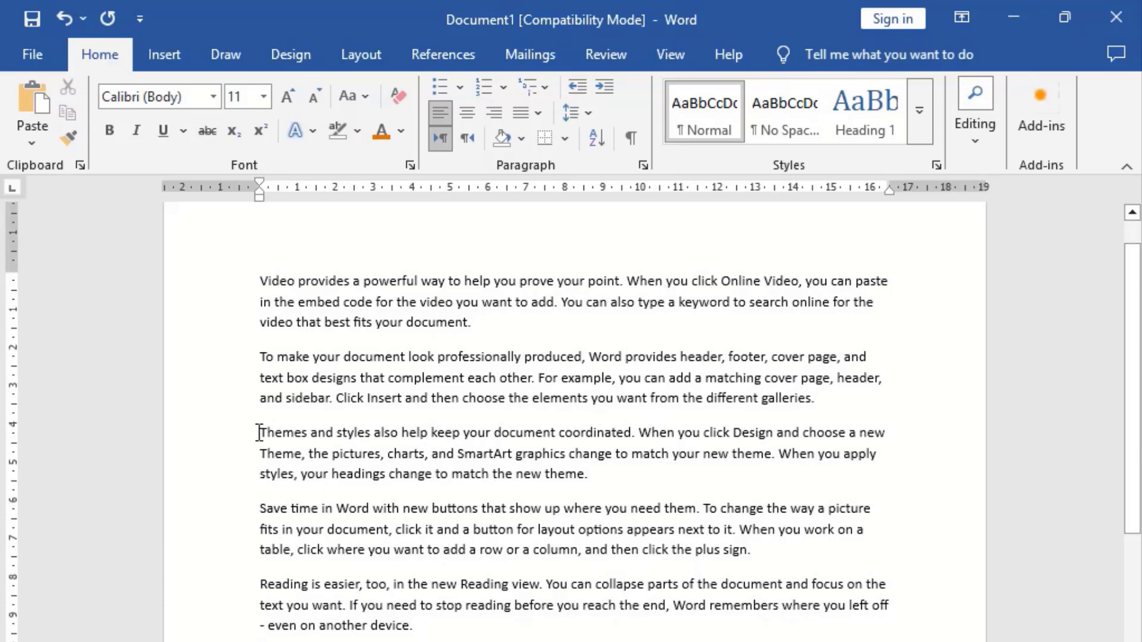
pyautogui.moveTo(260, 433); pyautogui.dragTo(267, 433)
pyautogui.moveTo(255, 362); pyautogui.dragTo(773, 544)
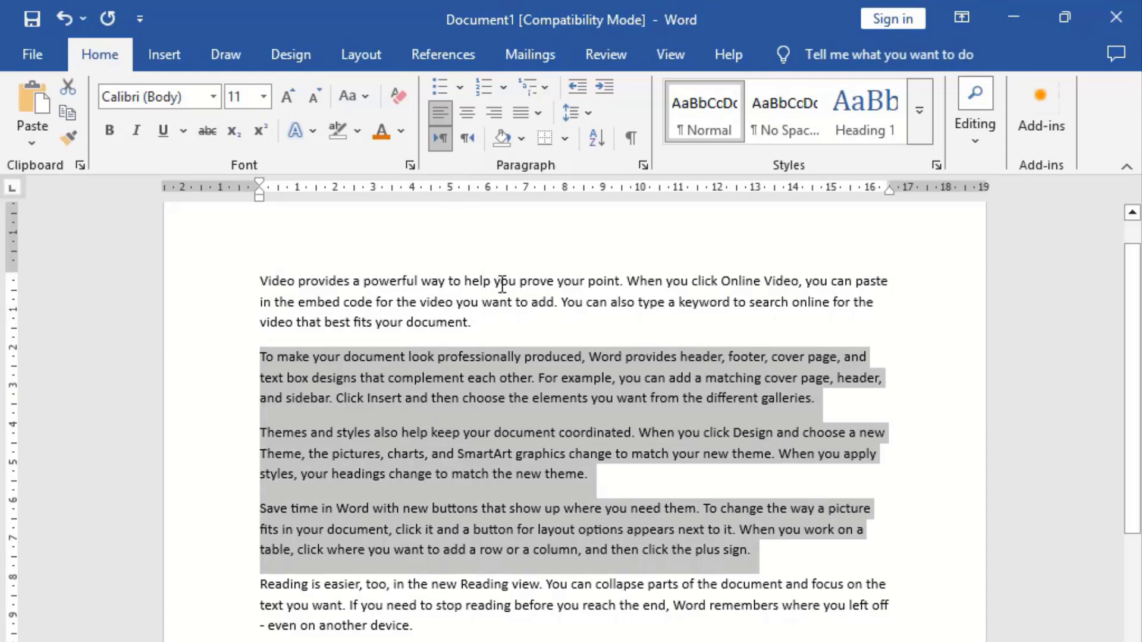
pyautogui.click(601, 94)
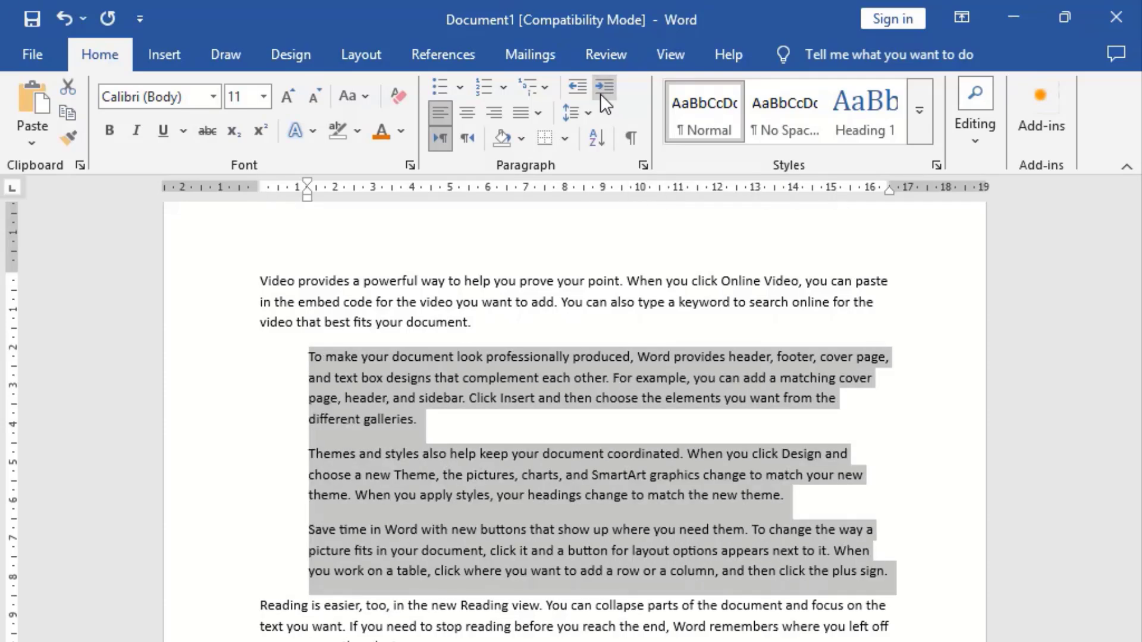
pyautogui.click(600, 94)
pyautogui.click(600, 94)
pyautogui.click(601, 93)
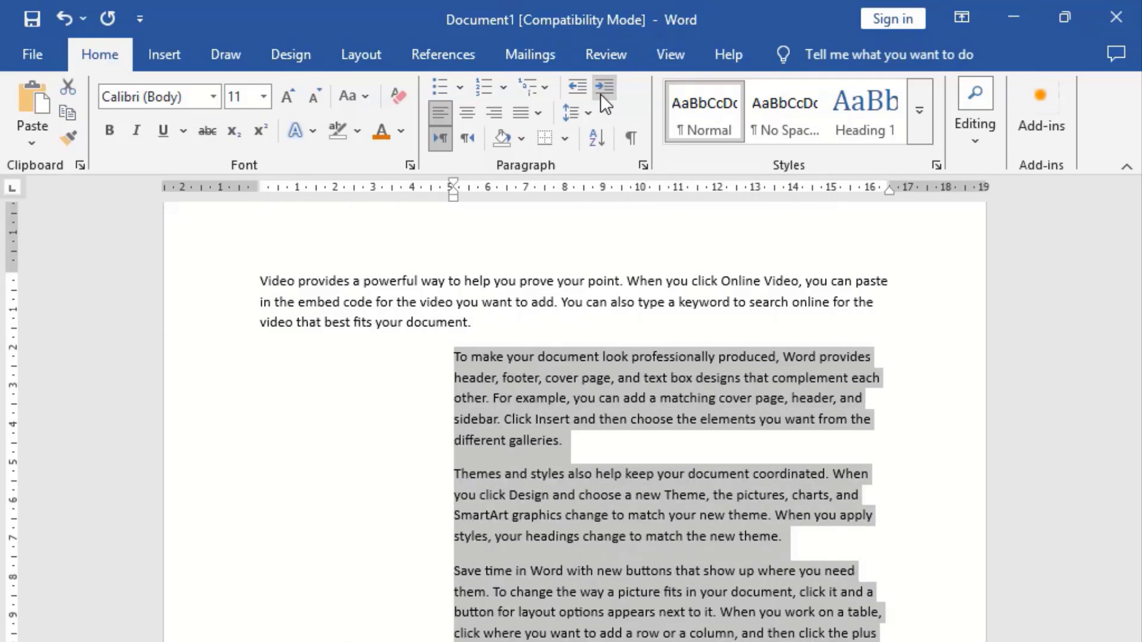
# Bring the three indented paragraphs back to the margin and indent them by a single level.
pyautogui.click(576, 94)
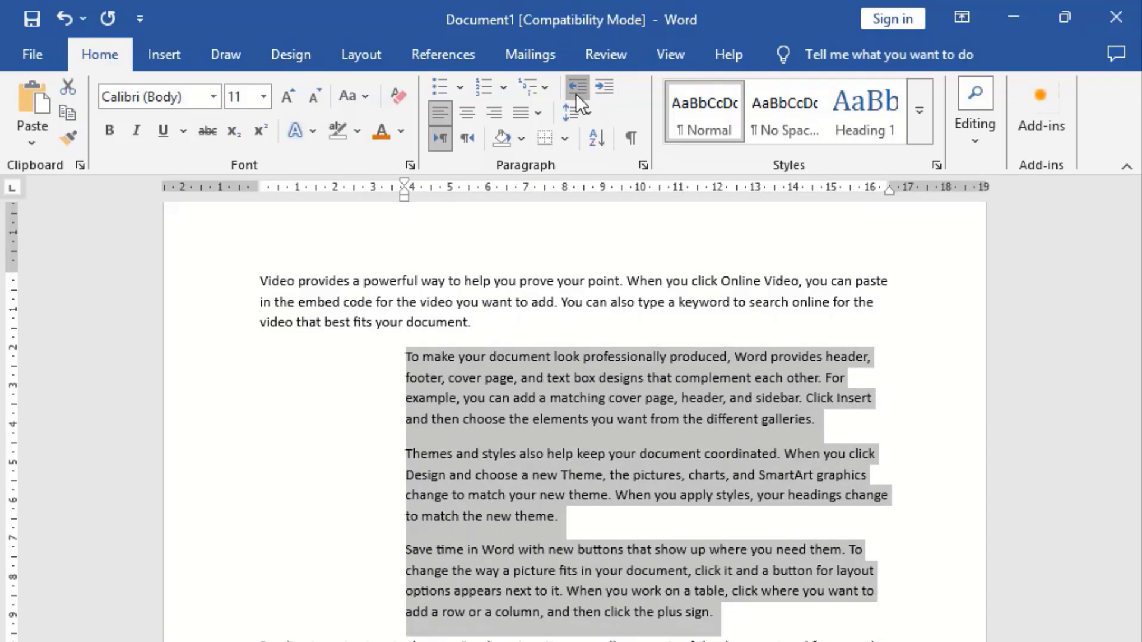
pyautogui.click(576, 94)
pyautogui.click(575, 94)
pyautogui.click(576, 94)
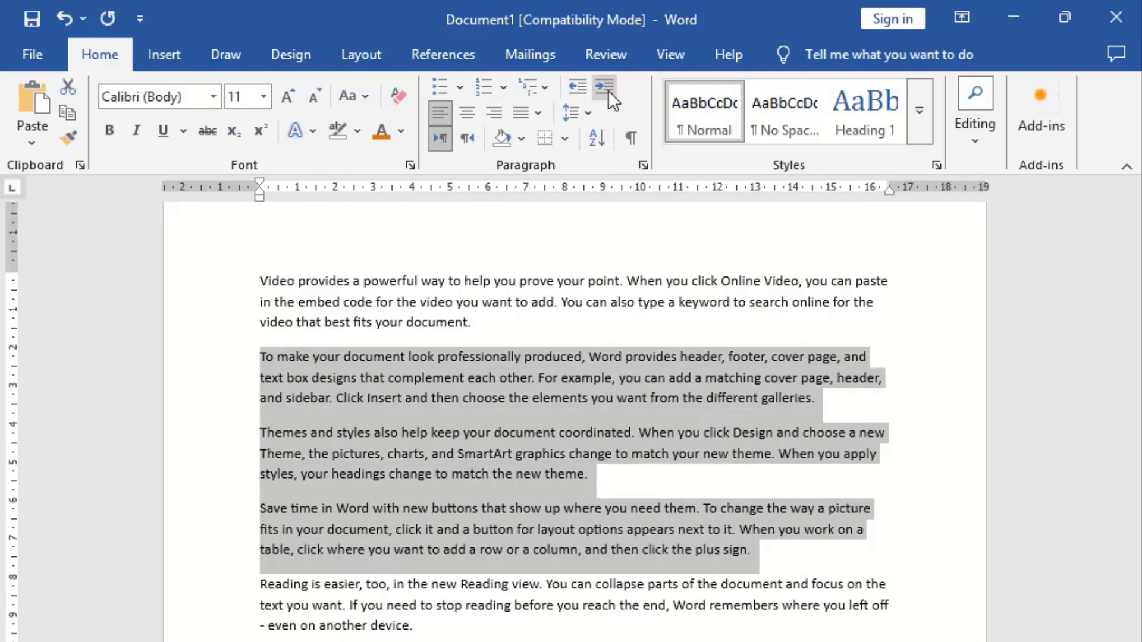
pyautogui.click(603, 88)
pyautogui.click(569, 90)
pyautogui.click(606, 88)
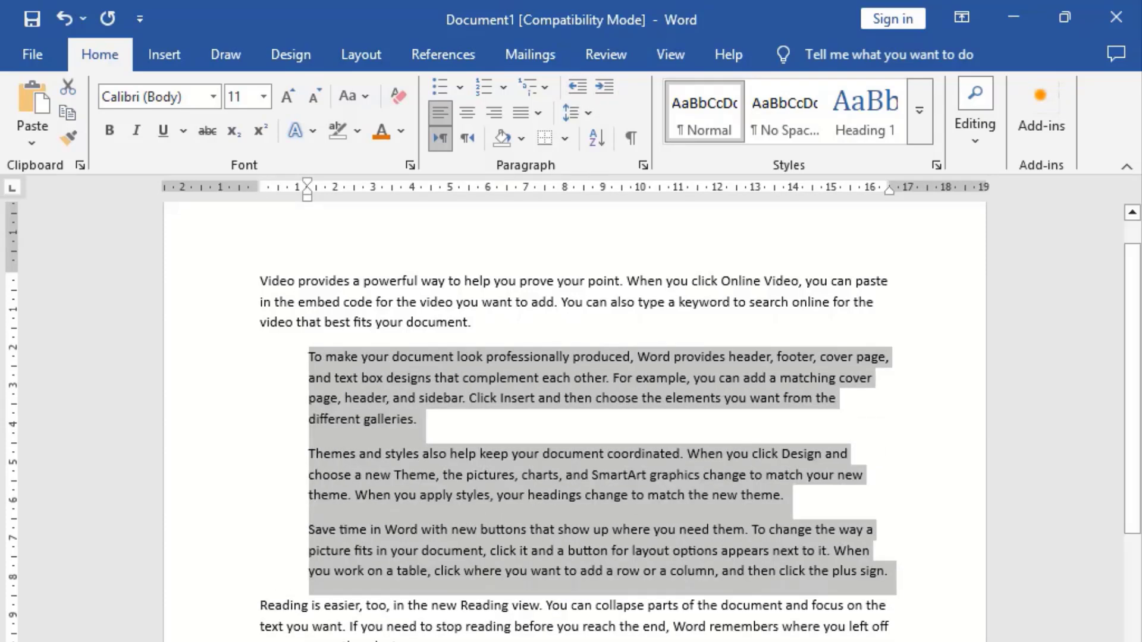
# Apply the 1) a) i) multilevel list to all five paragraphs and check the numbering of the main and indented items.
pyautogui.hotkey('ctrl', 'Home')
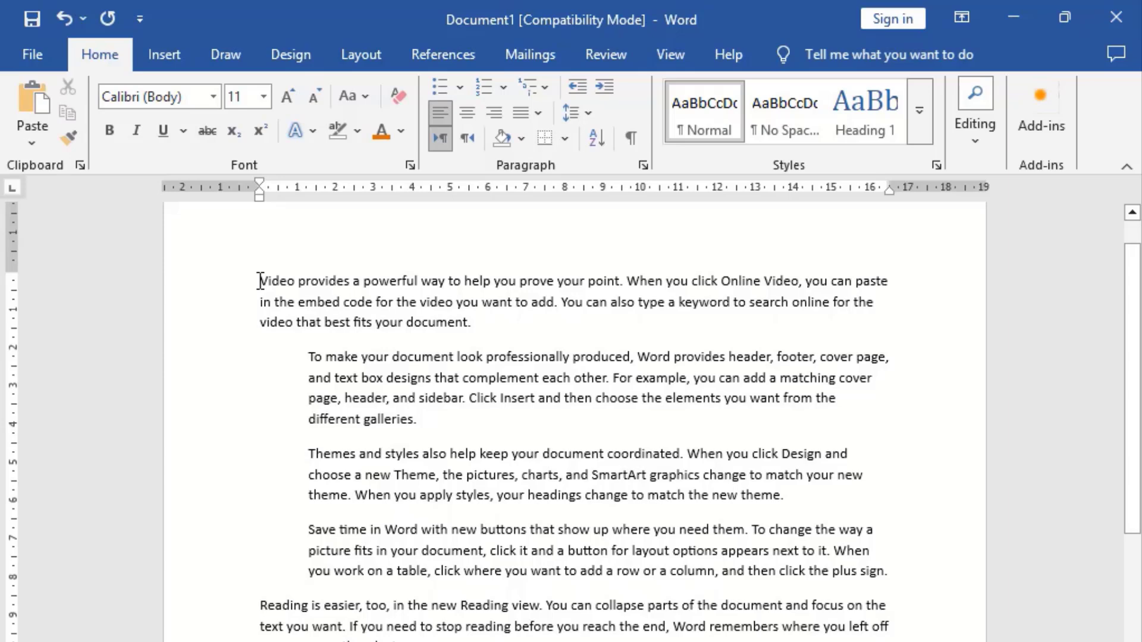
pyautogui.moveTo(260, 280); pyautogui.dragTo(448, 639)
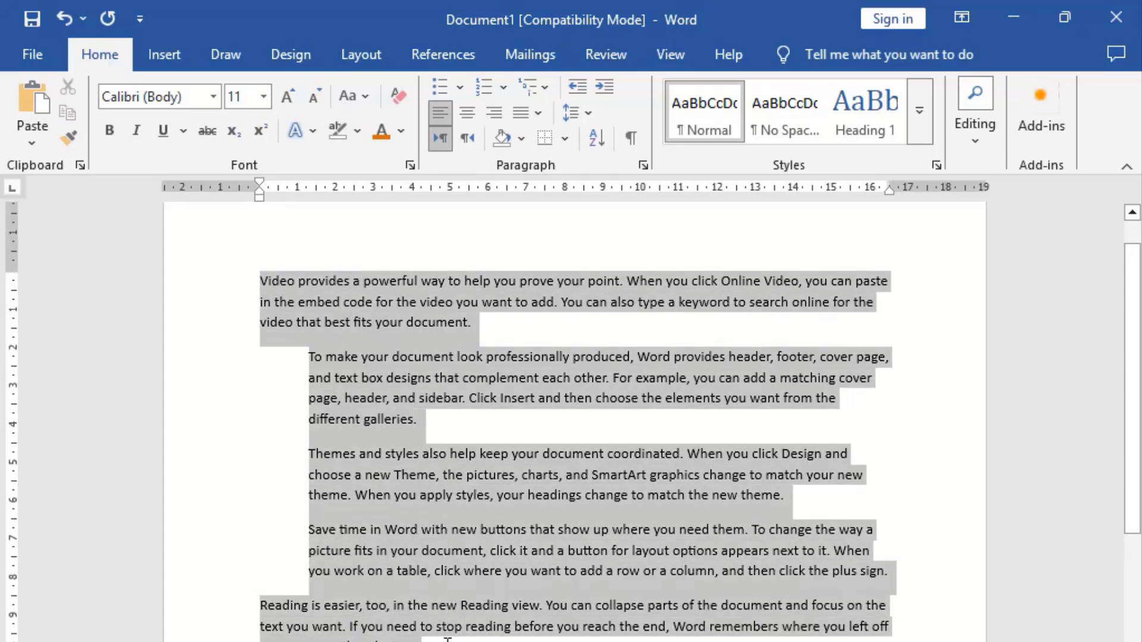
pyautogui.click(545, 87)
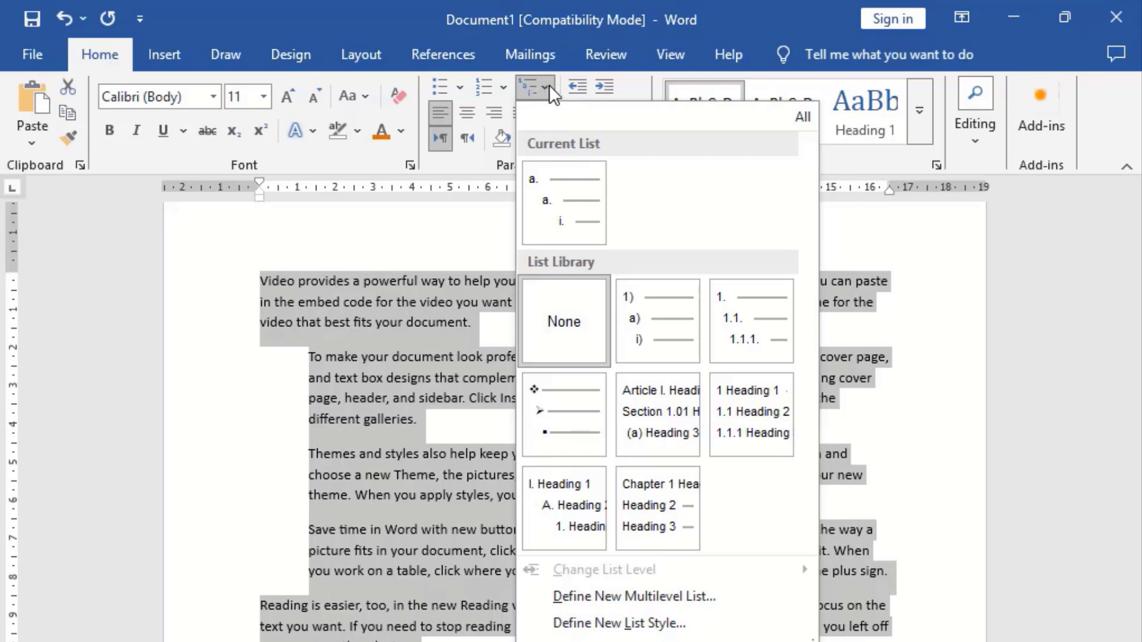
pyautogui.click(655, 351)
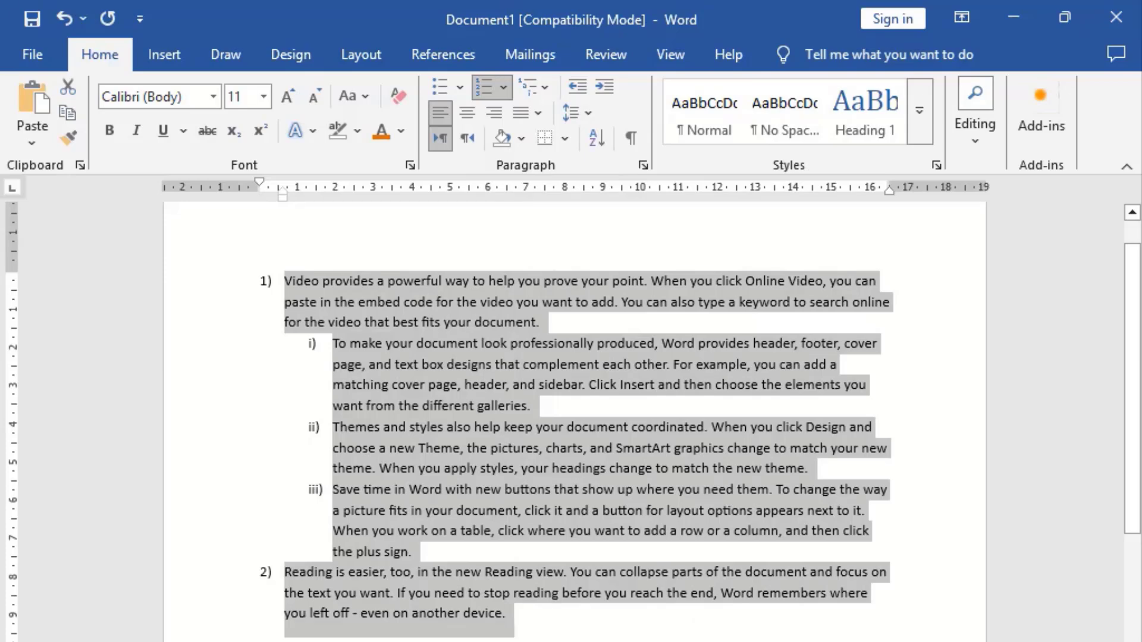
pyautogui.click(261, 639)
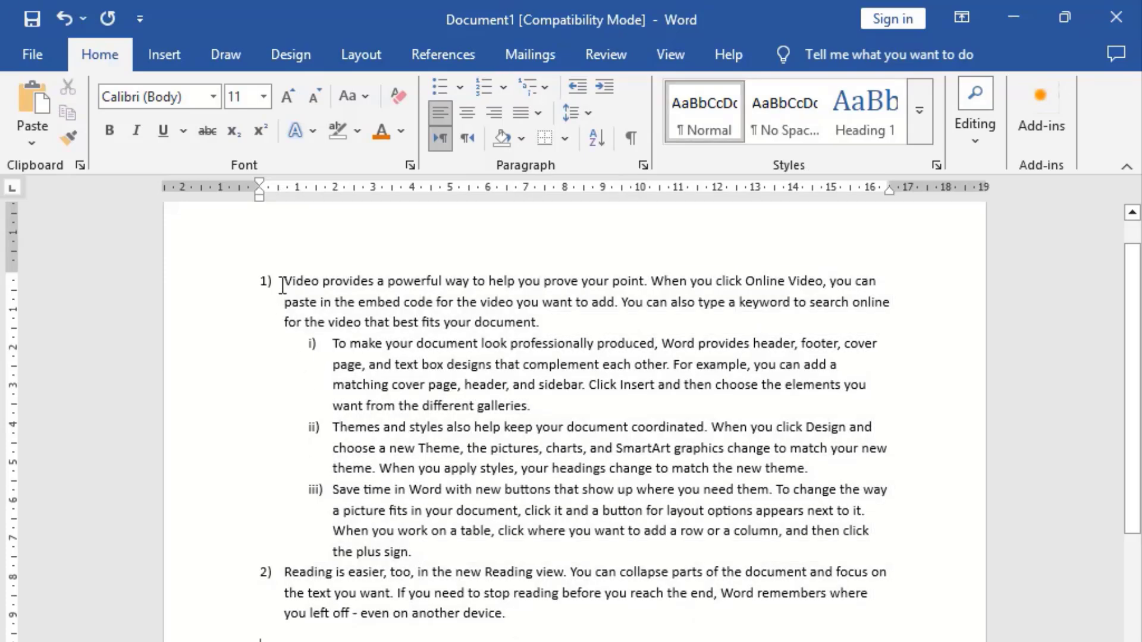
pyautogui.click(284, 280)
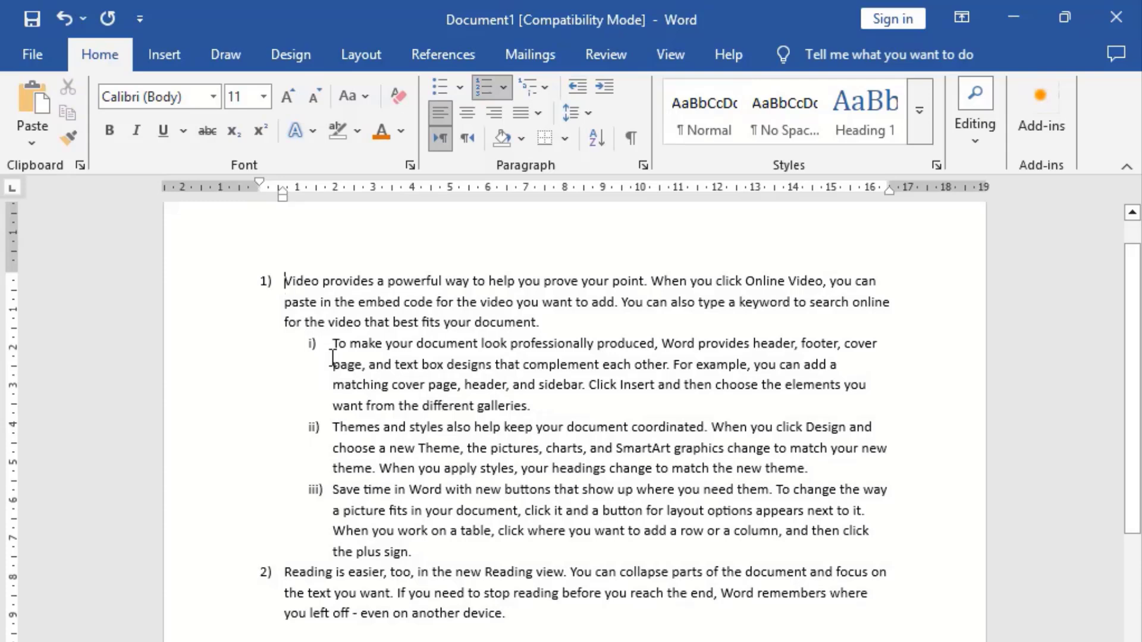
pyautogui.click(331, 344)
pyautogui.click(265, 281)
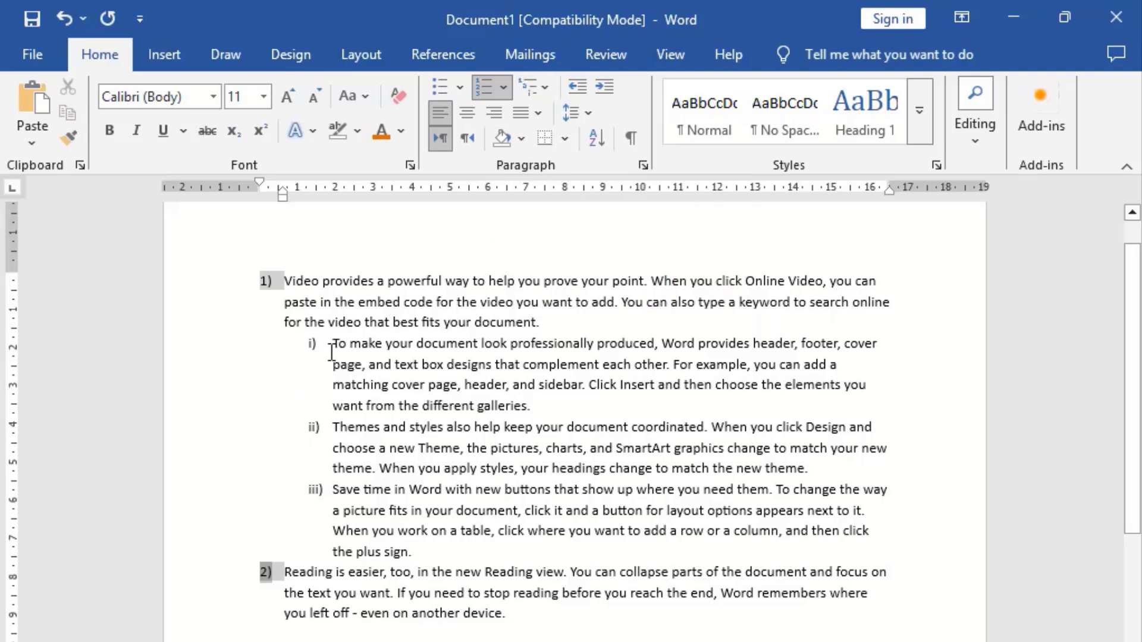
# Promote the three indented list items to the main list level.
pyautogui.moveTo(334, 347); pyautogui.dragTo(443, 556)
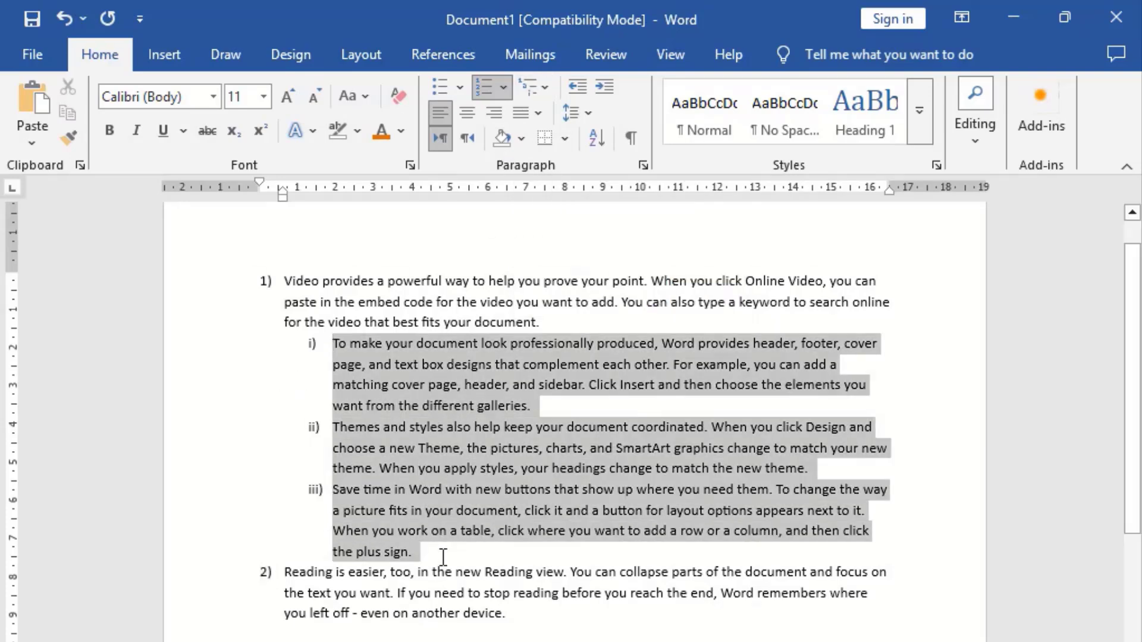
pyautogui.click(571, 88)
pyautogui.click(570, 85)
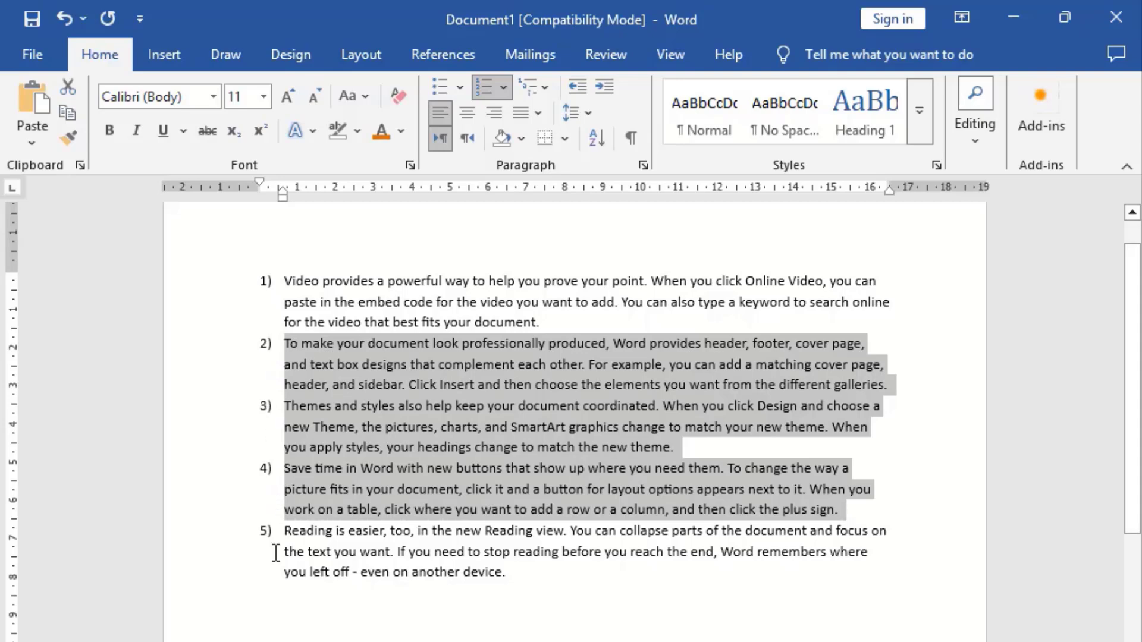
# Remove the numbering from all five list items.
pyautogui.click(576, 606)
pyautogui.moveTo(467, 544); pyautogui.dragTo(275, 250)
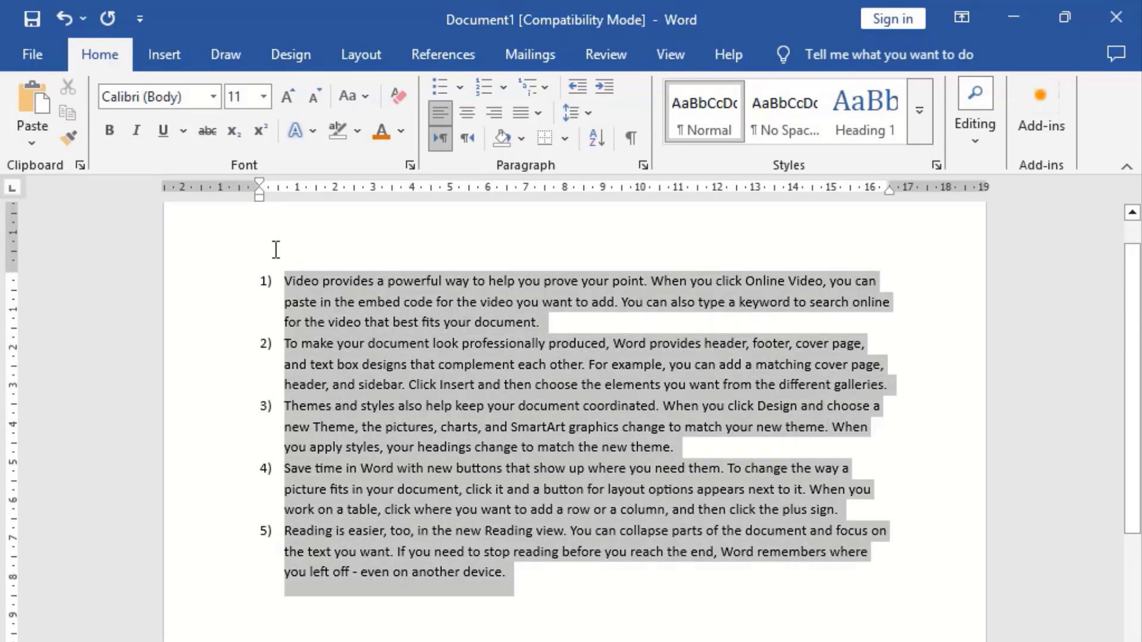
pyautogui.click(485, 86)
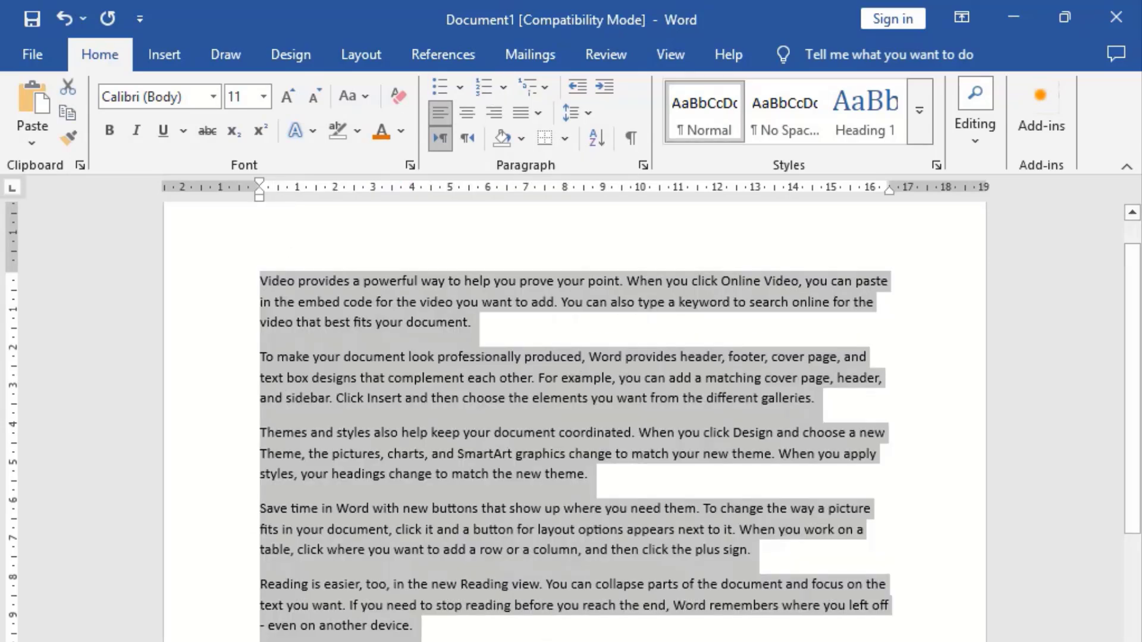
# Try center and right alignment on all paragraphs and return them to left alignment.
pyautogui.click(468, 112)
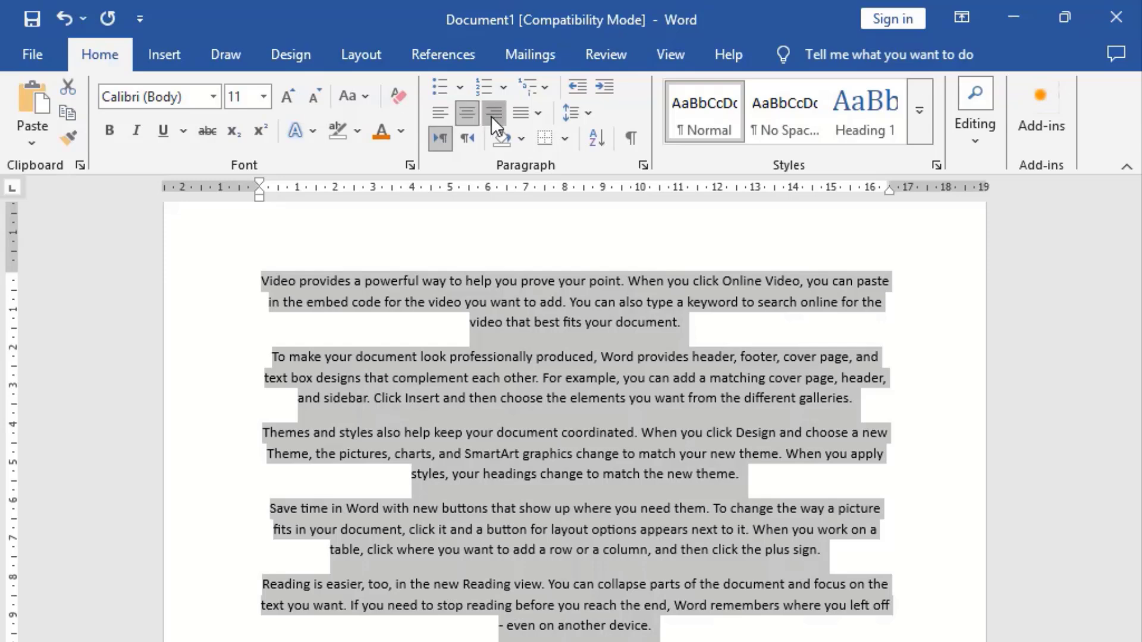
pyautogui.click(491, 115)
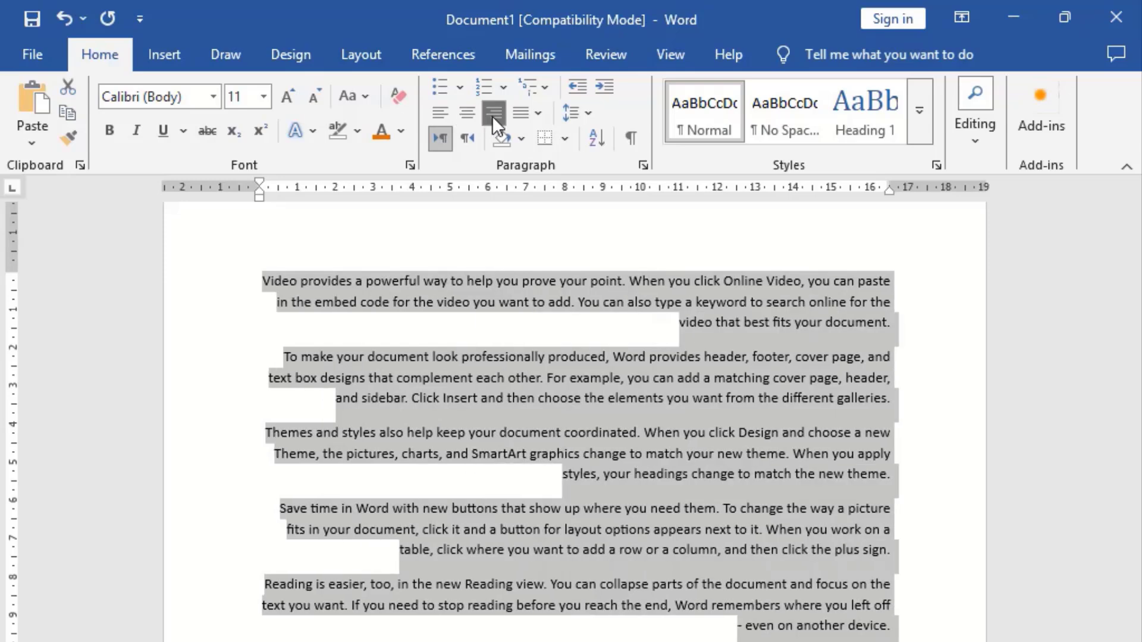
pyautogui.click(439, 113)
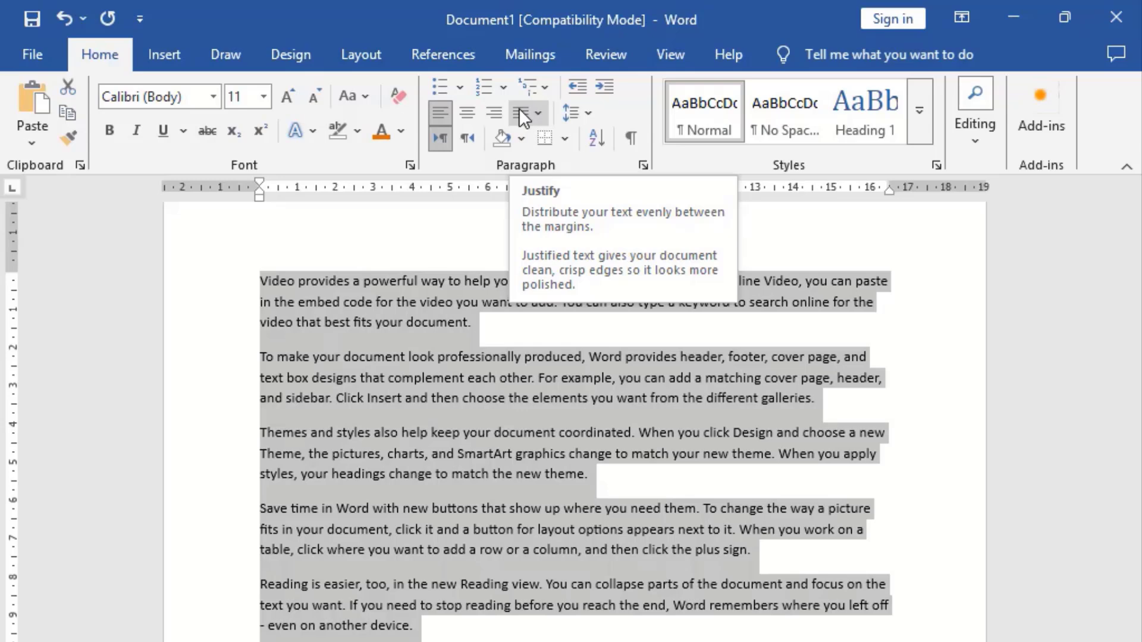
# Justify all the selected paragraphs and set their line spacing to 1.5.
pyautogui.click(538, 111)
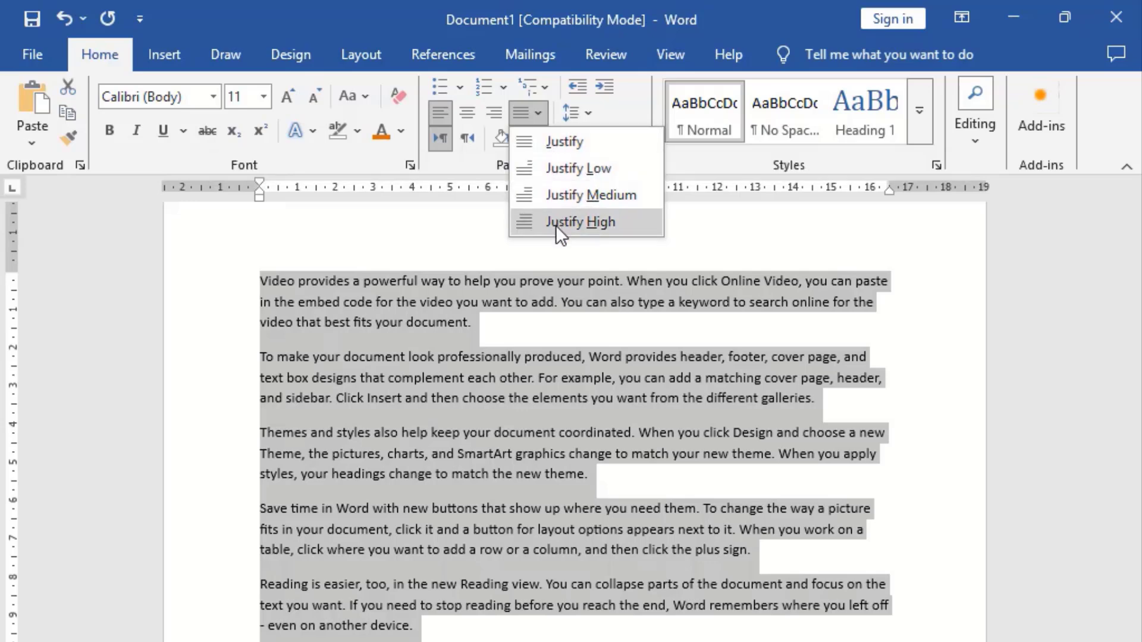
pyautogui.click(577, 140)
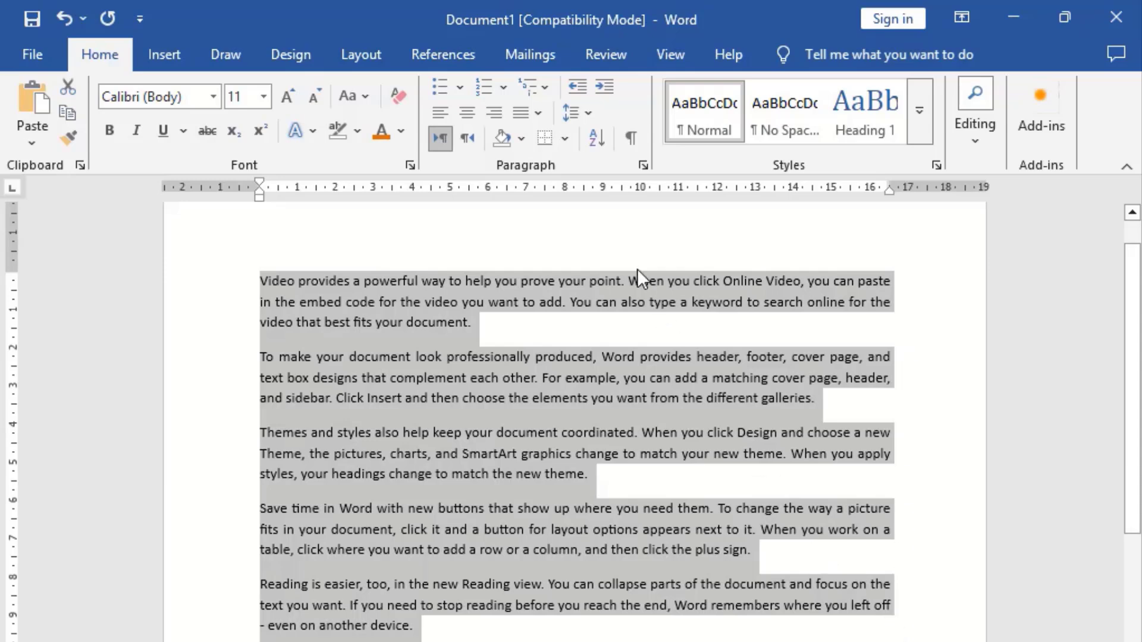
pyautogui.click(590, 116)
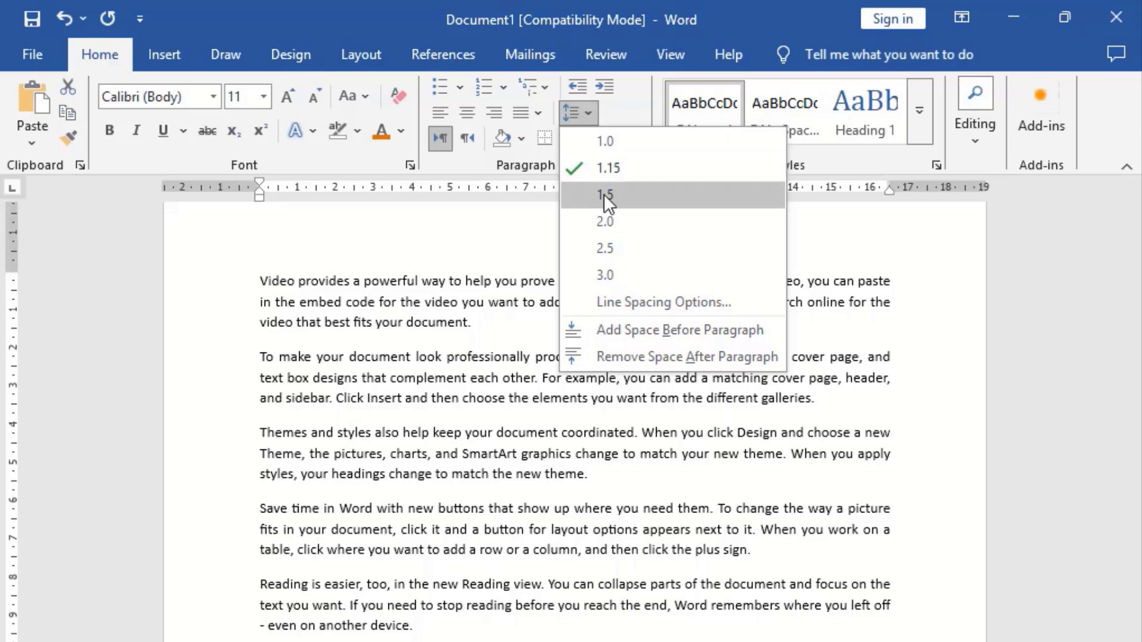
pyautogui.press('Escape')
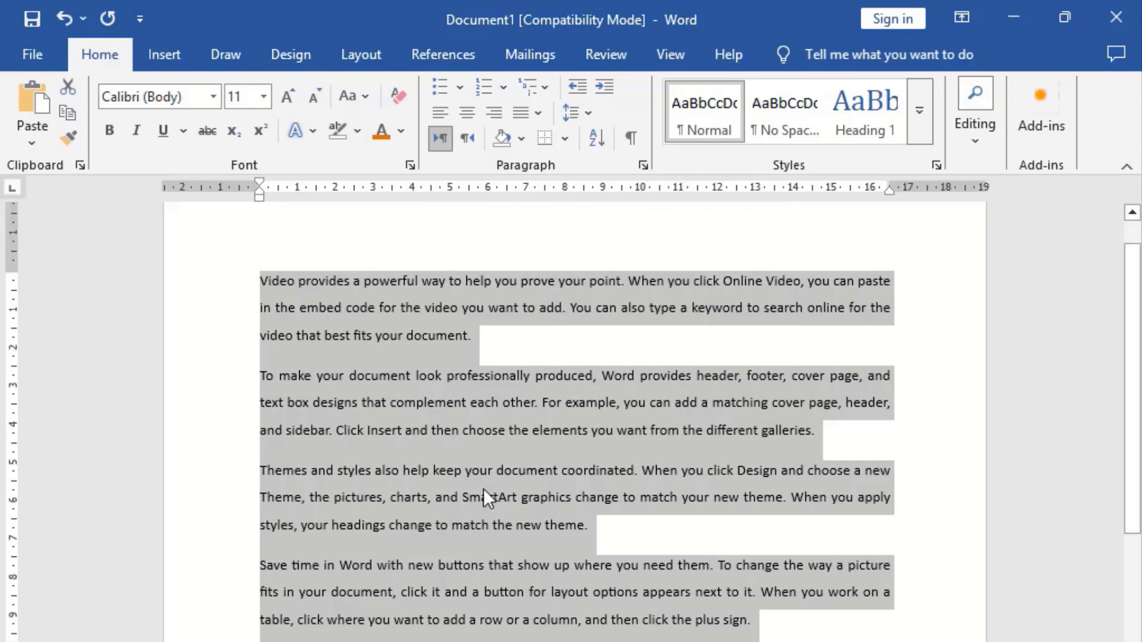
# Set the text direction of the selected paragraphs to right-to-left.
pyautogui.click(464, 136)
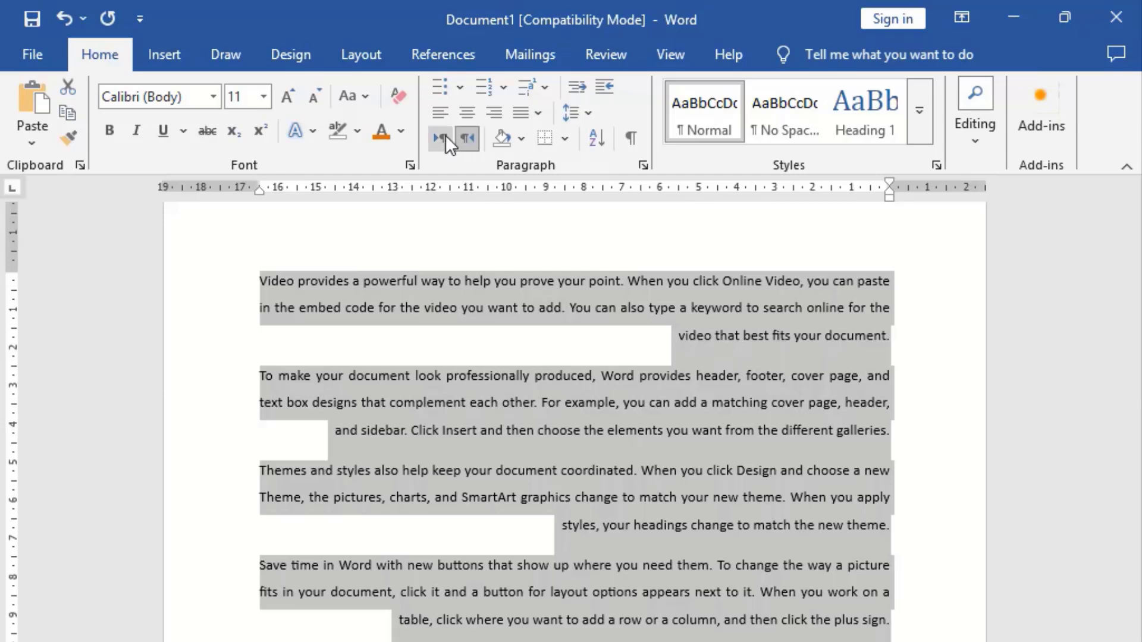
# Return the paragraphs to left-to-right direction and try both text directions on the empty last line with the filler text FGGFGFDDG.
pyautogui.click(445, 134)
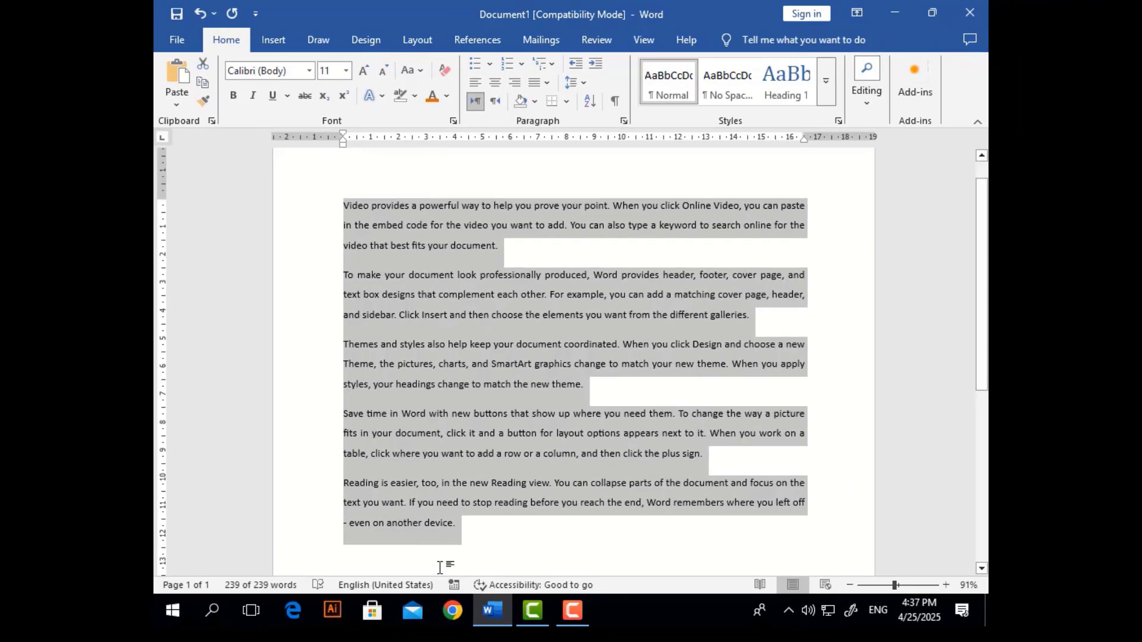
pyautogui.click(440, 562)
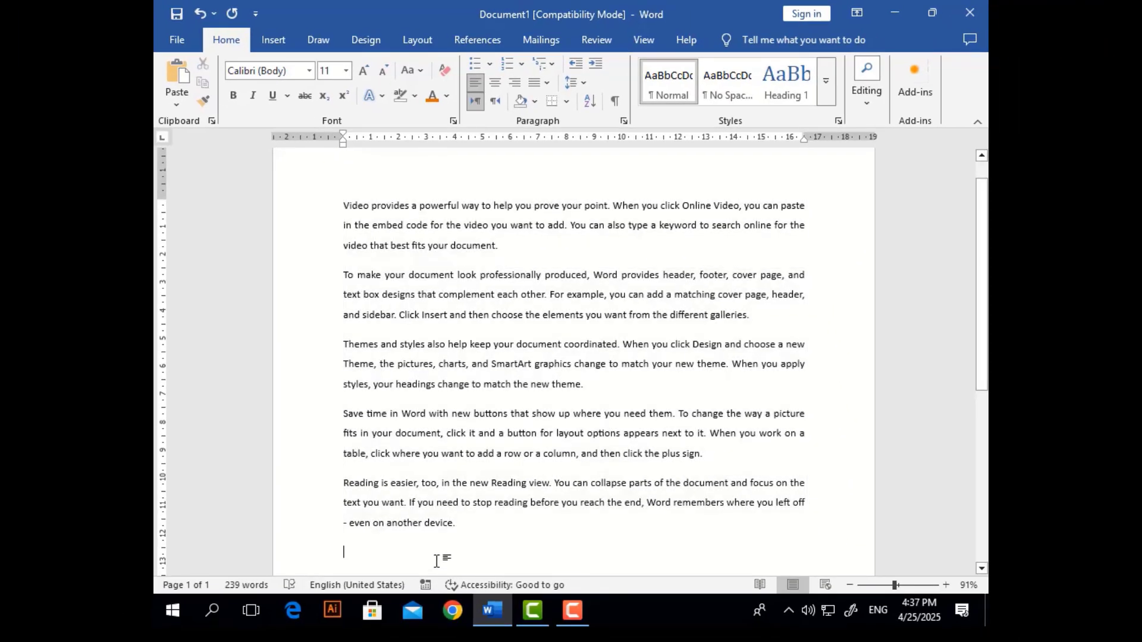
pyautogui.click(498, 102)
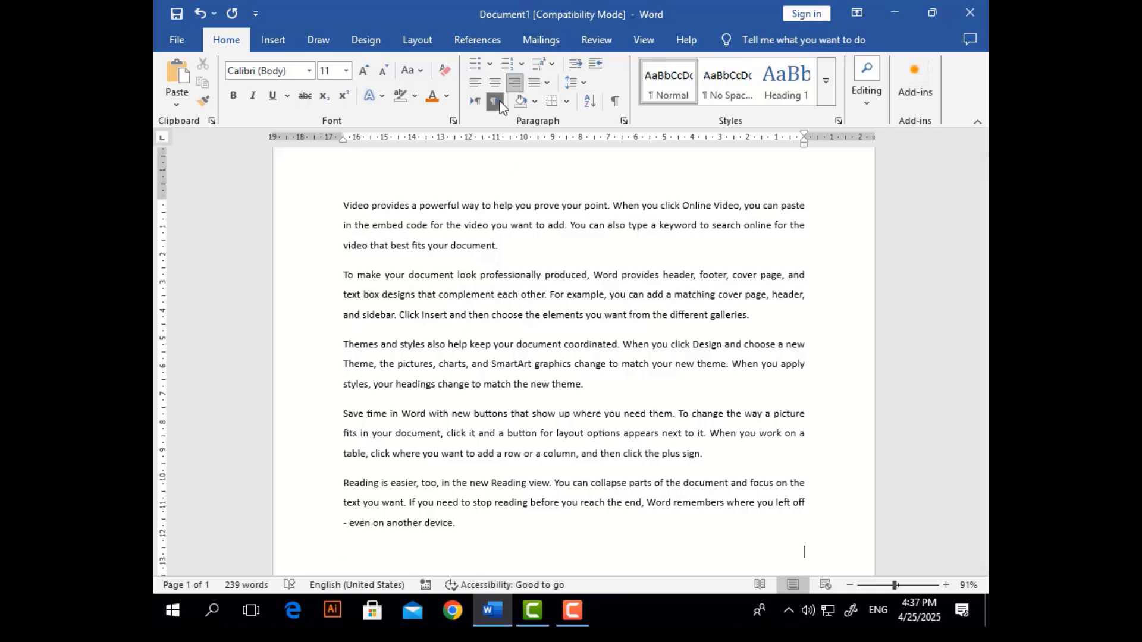
pyautogui.write('FGGFGFDDG')
pyautogui.click(475, 102)
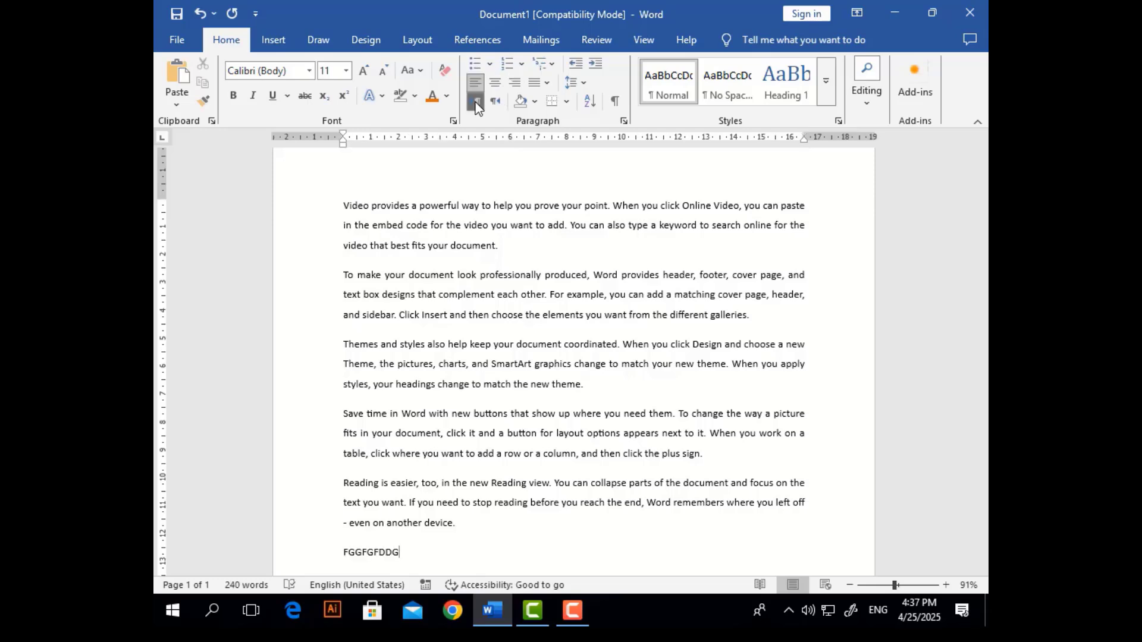
pyautogui.write('GFGFDG')
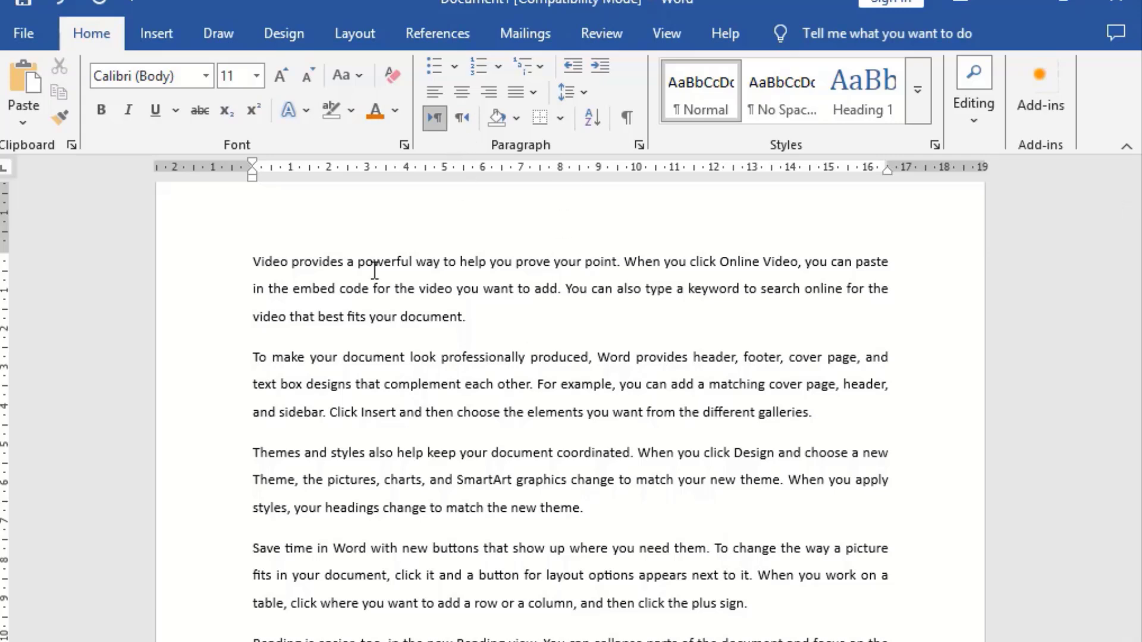
# Shade the first paragraph light blue and all the remaining paragraphs light tan.
pyautogui.tripleClick(294, 278)
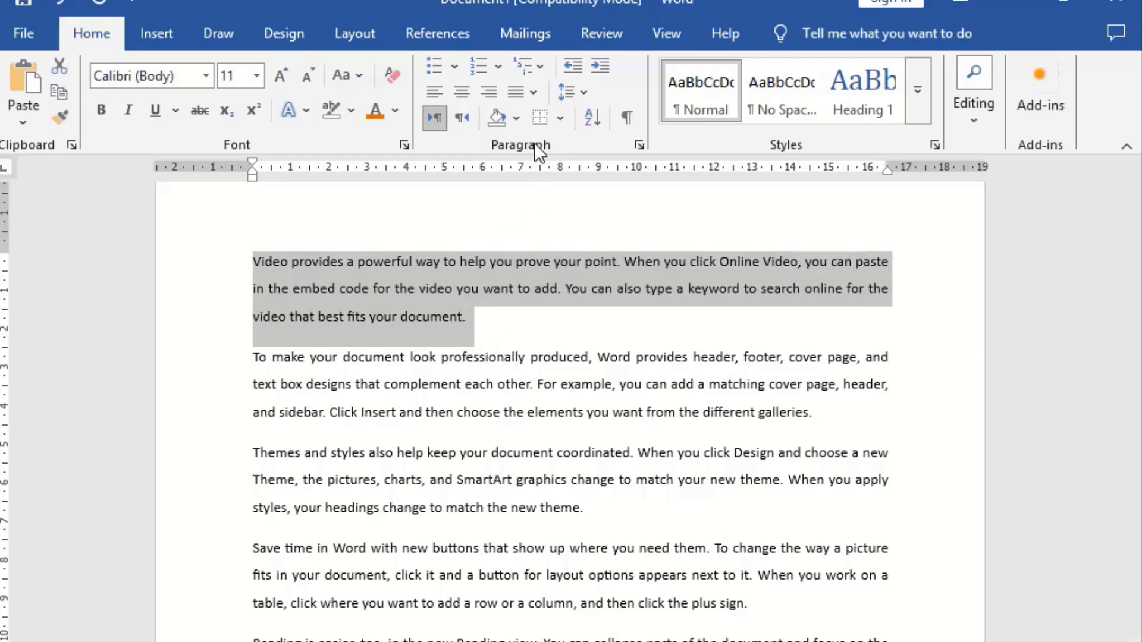
pyautogui.click(517, 120)
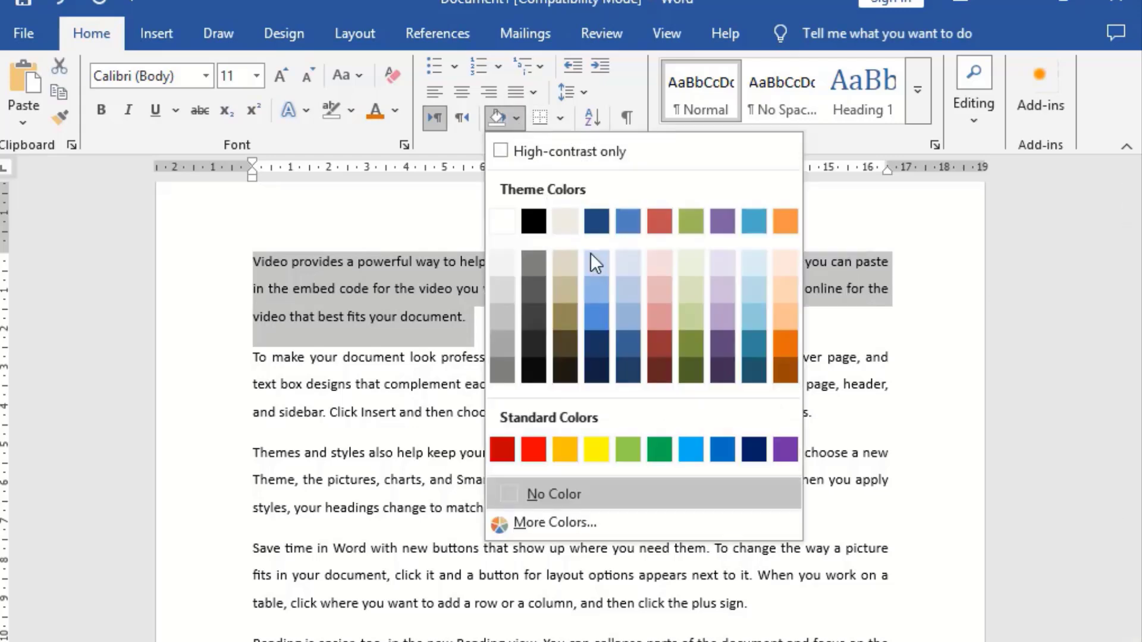
pyautogui.click(608, 263)
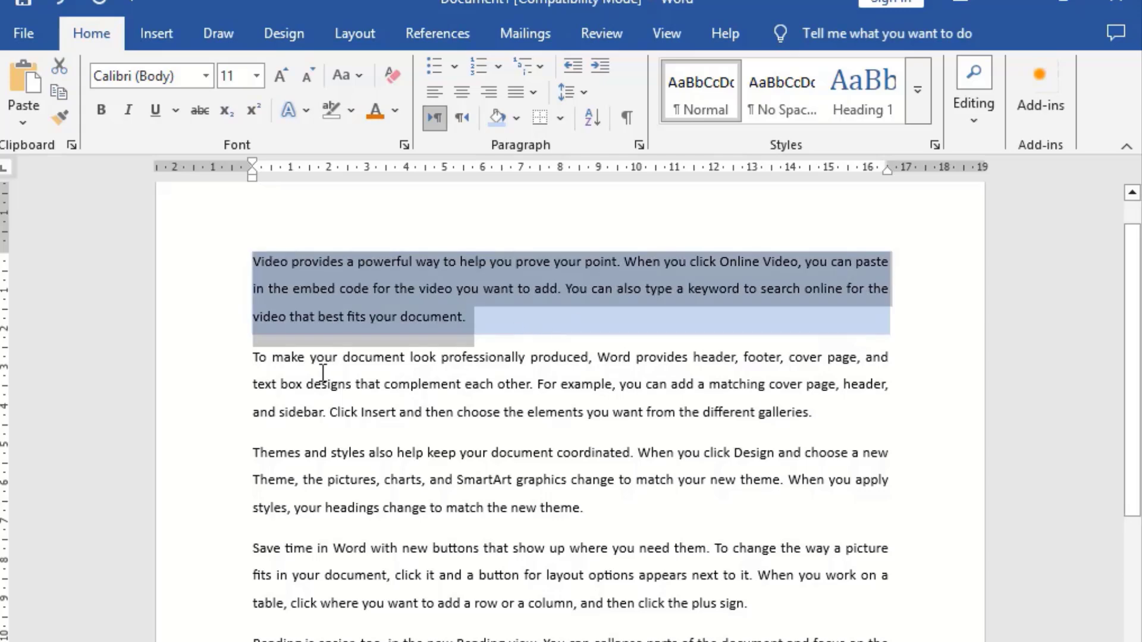
pyautogui.moveTo(256, 357); pyautogui.dragTo(461, 639)
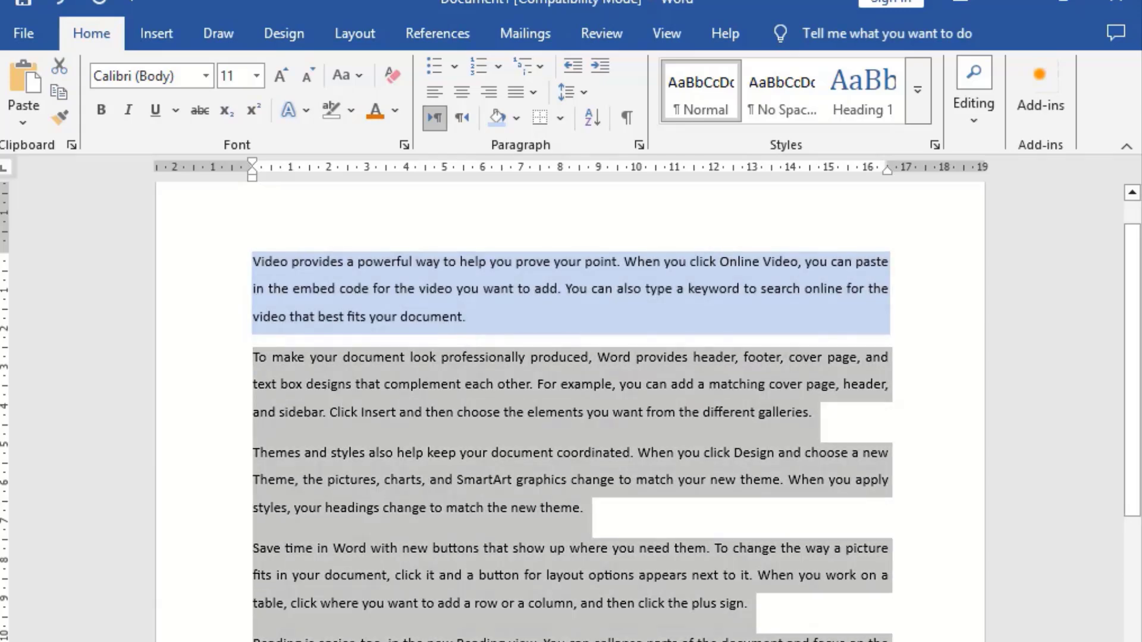
pyautogui.click(518, 122)
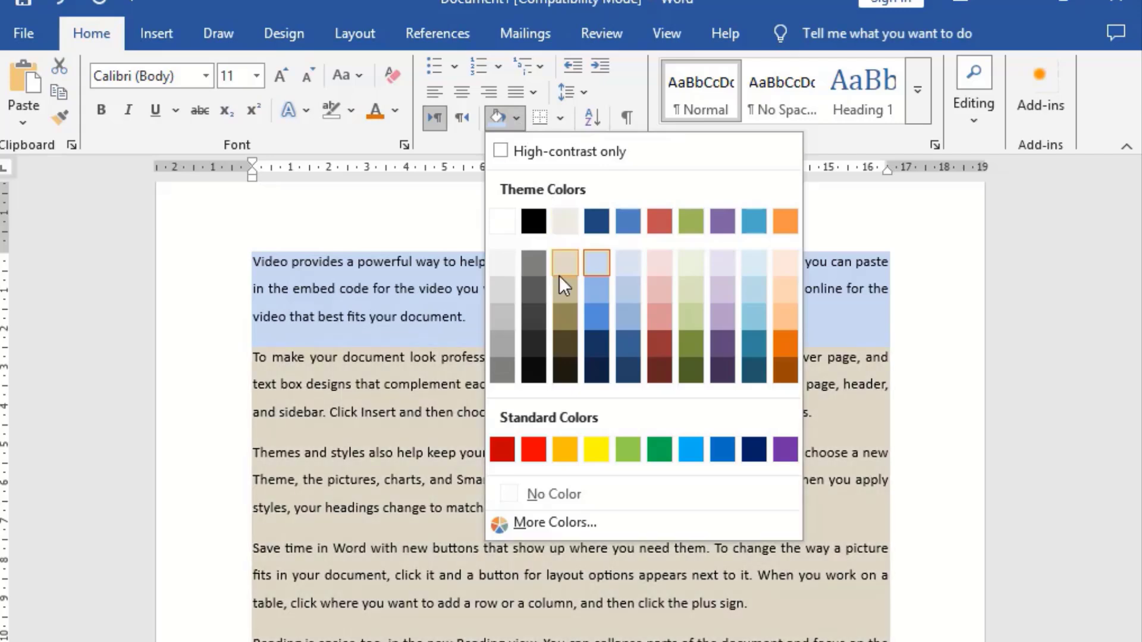
pyautogui.click(559, 276)
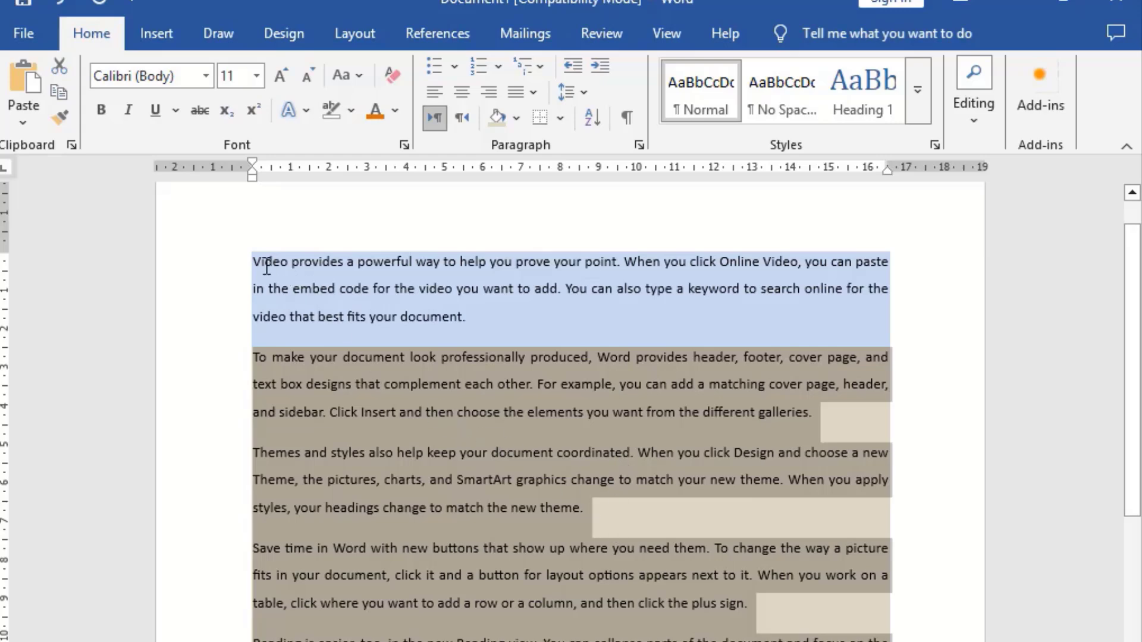
# Clear all formatting from the whole sample text.
pyautogui.tripleClick(392, 345)
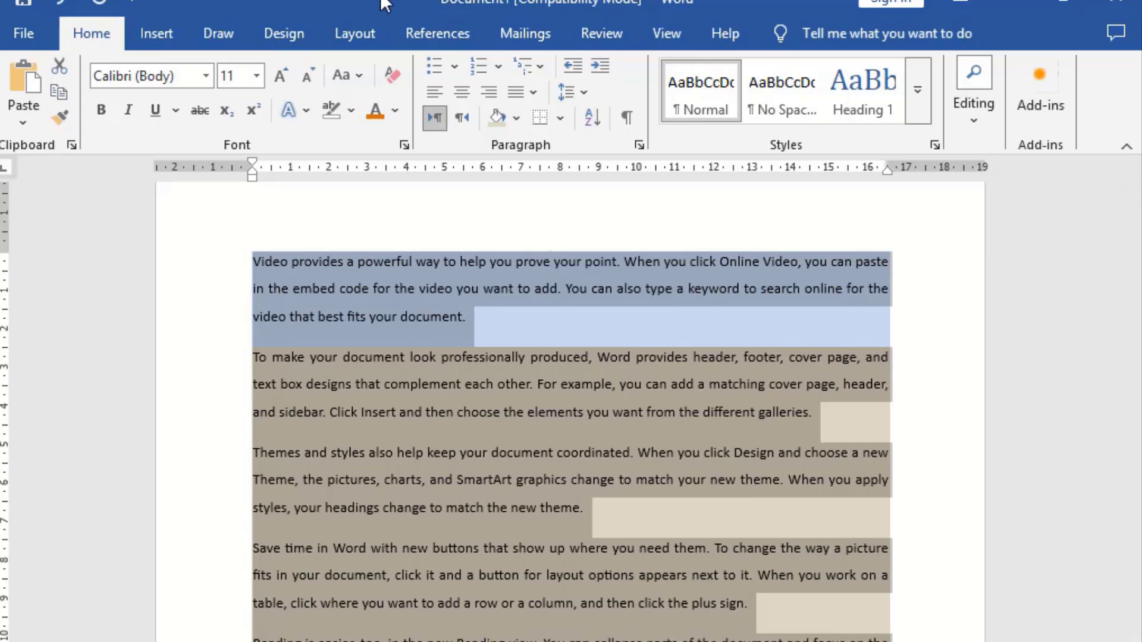
pyautogui.click(390, 75)
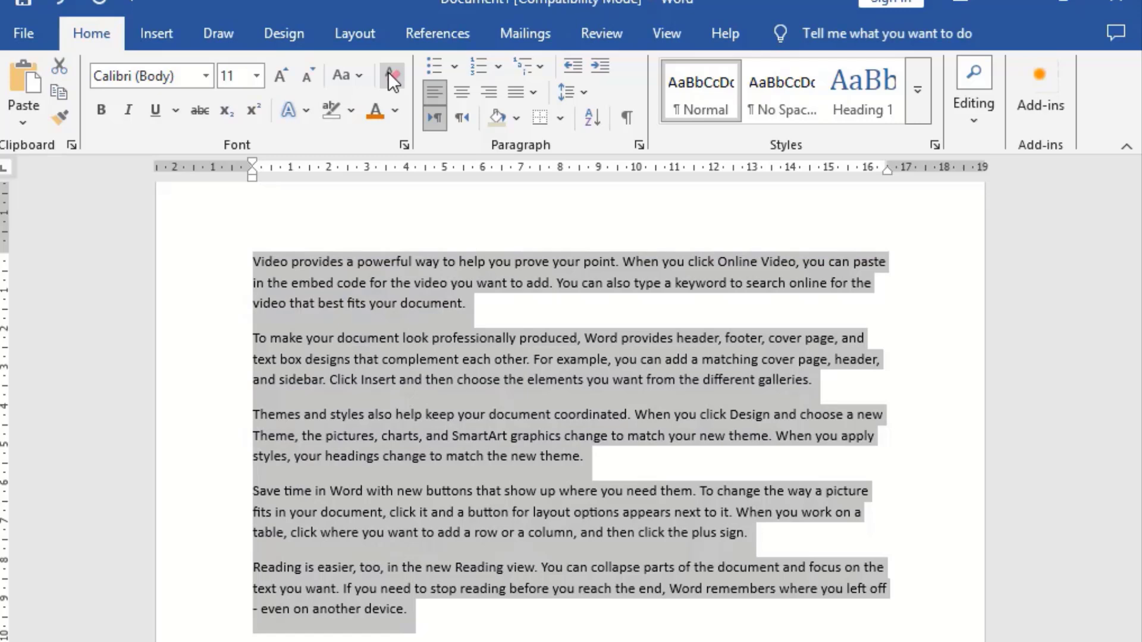
# Try a right border and all borders on the selected paragraphs and return them to no border.
pyautogui.click(561, 119)
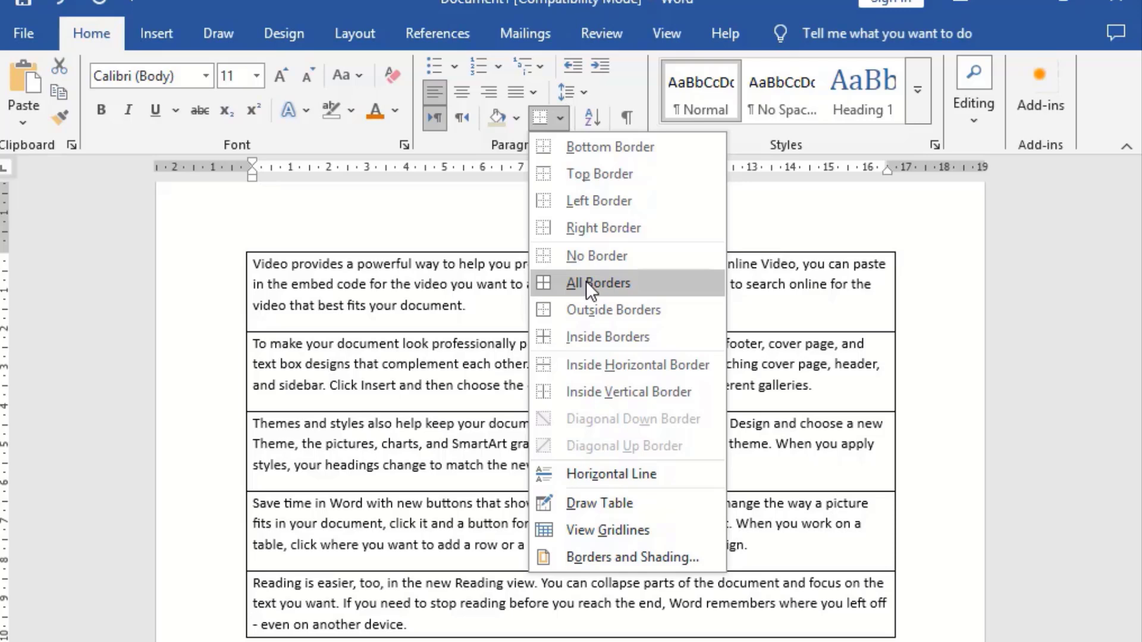
pyautogui.click(586, 255)
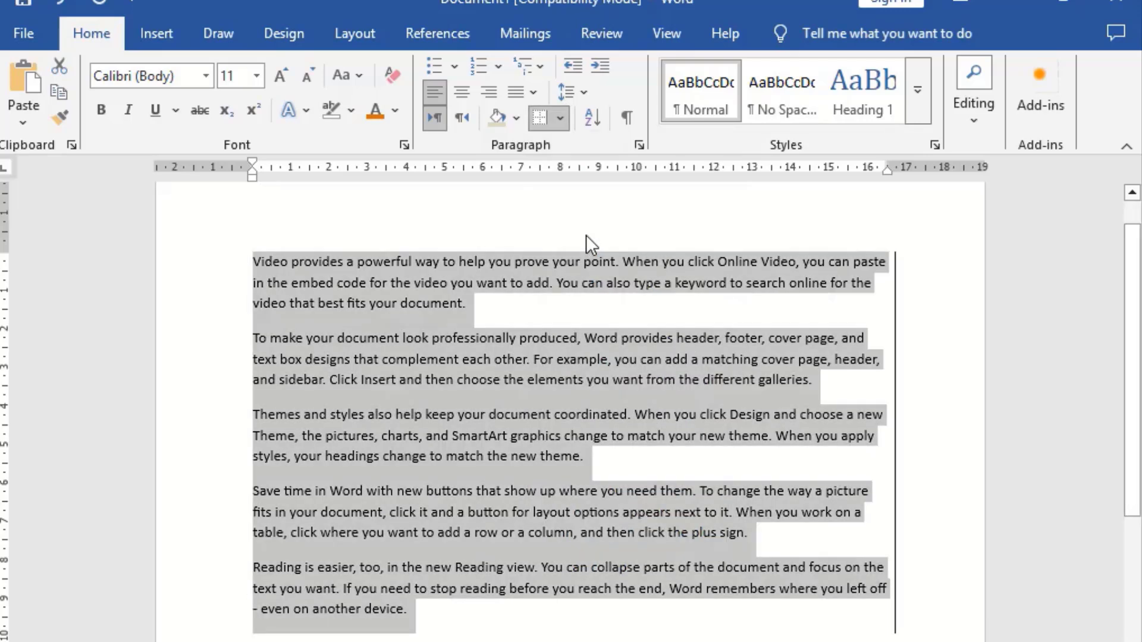
pyautogui.click(561, 116)
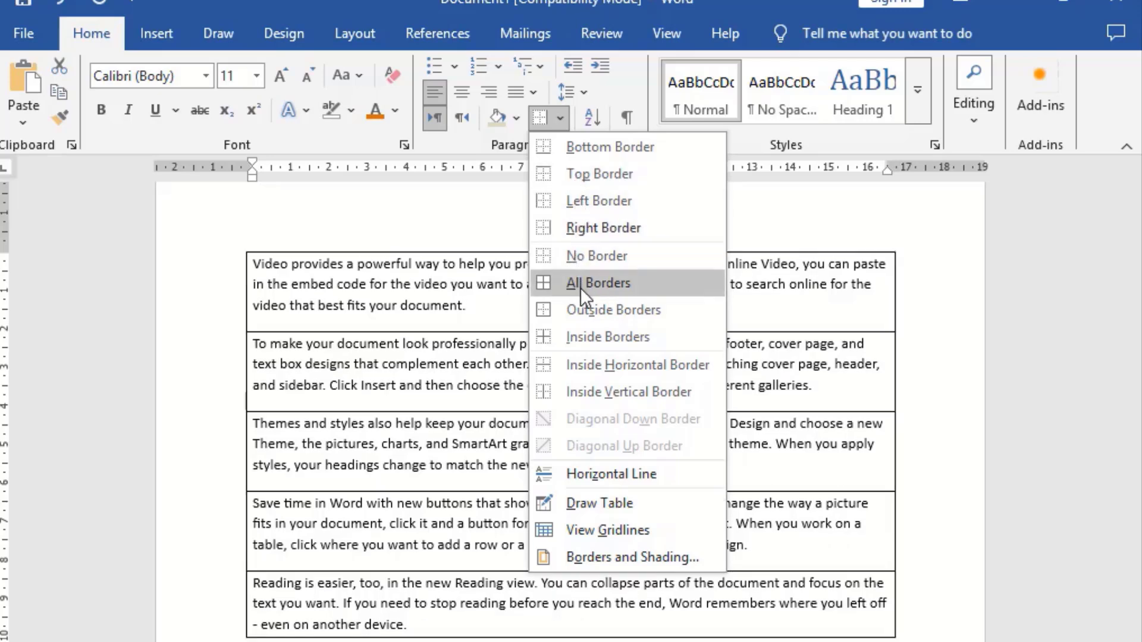
pyautogui.click(580, 283)
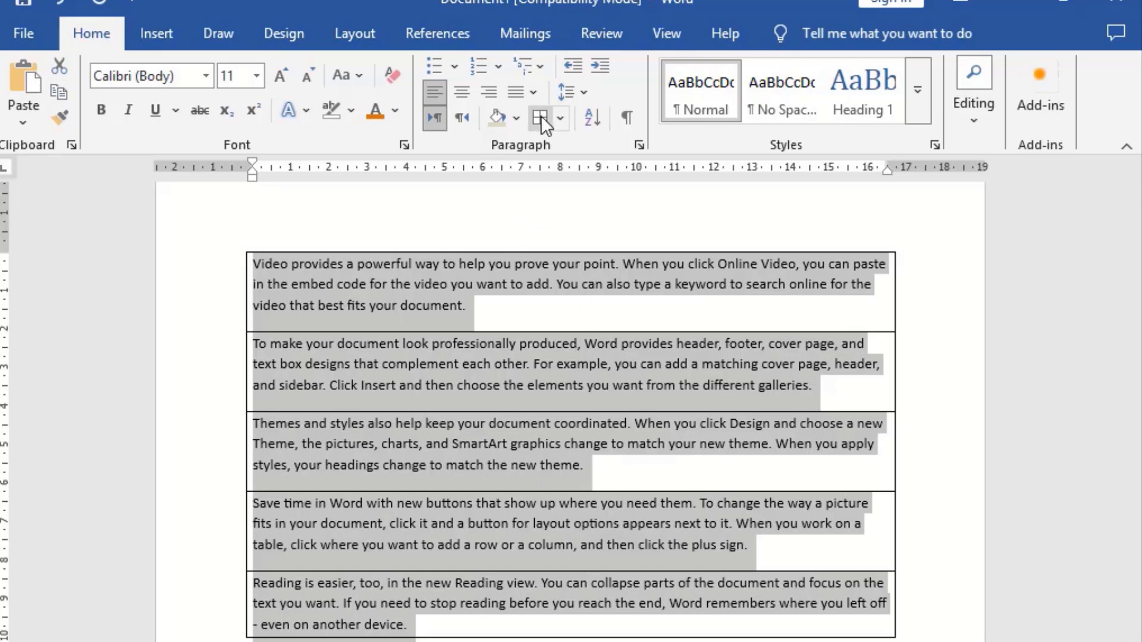
pyautogui.click(559, 119)
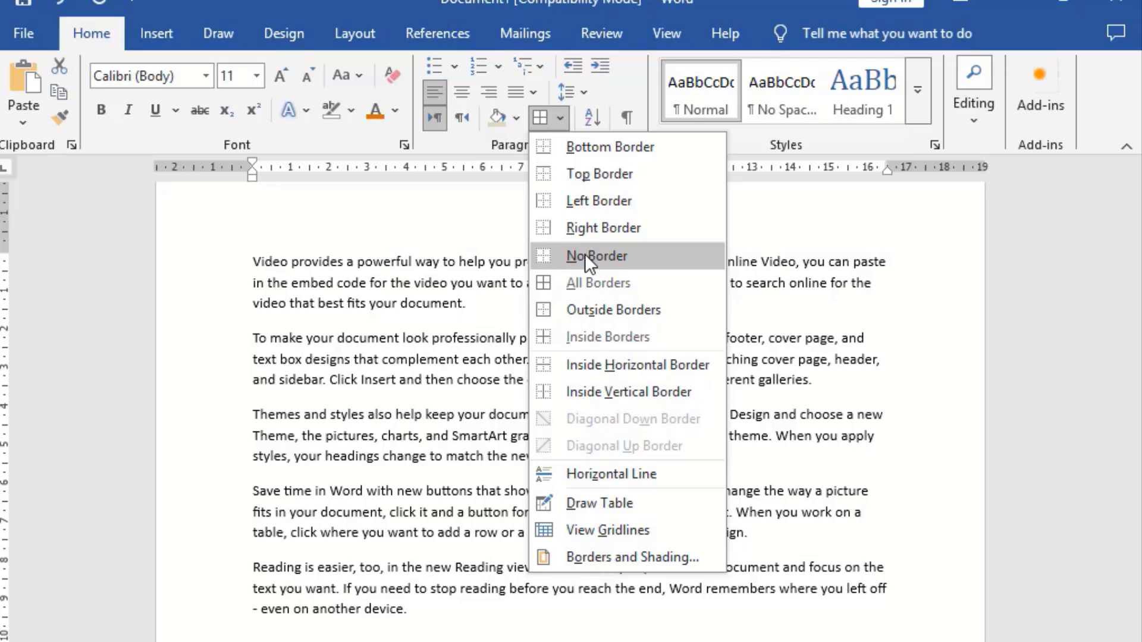
pyautogui.click(583, 256)
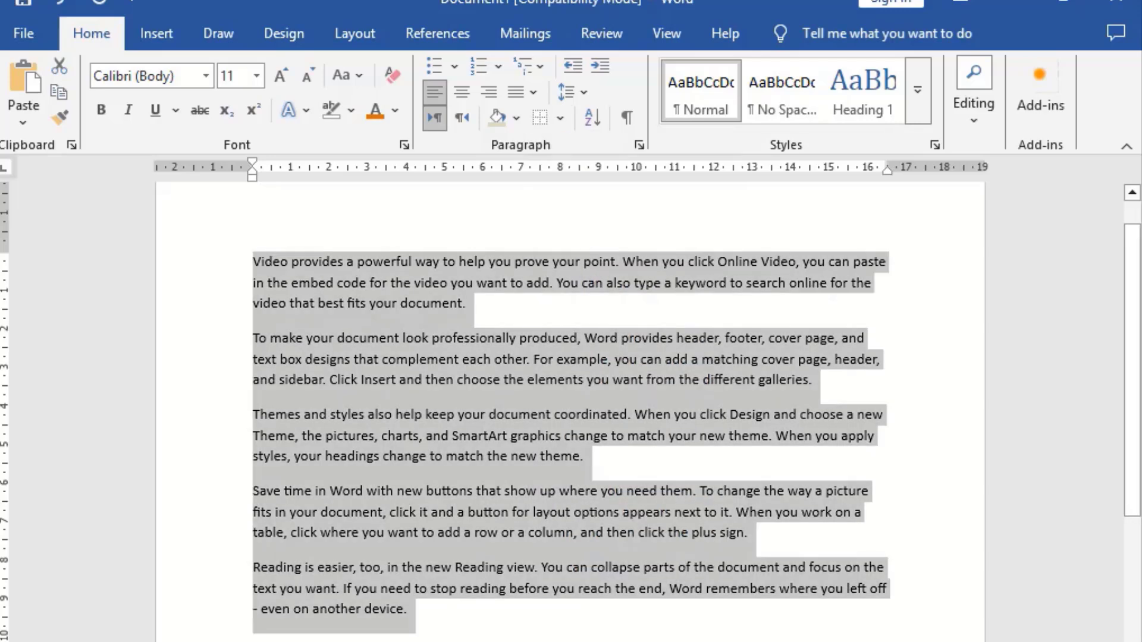
# Replace the sample text with a list of six first names in capitals, one per line in unsorted order.
pyautogui.press('Delete')
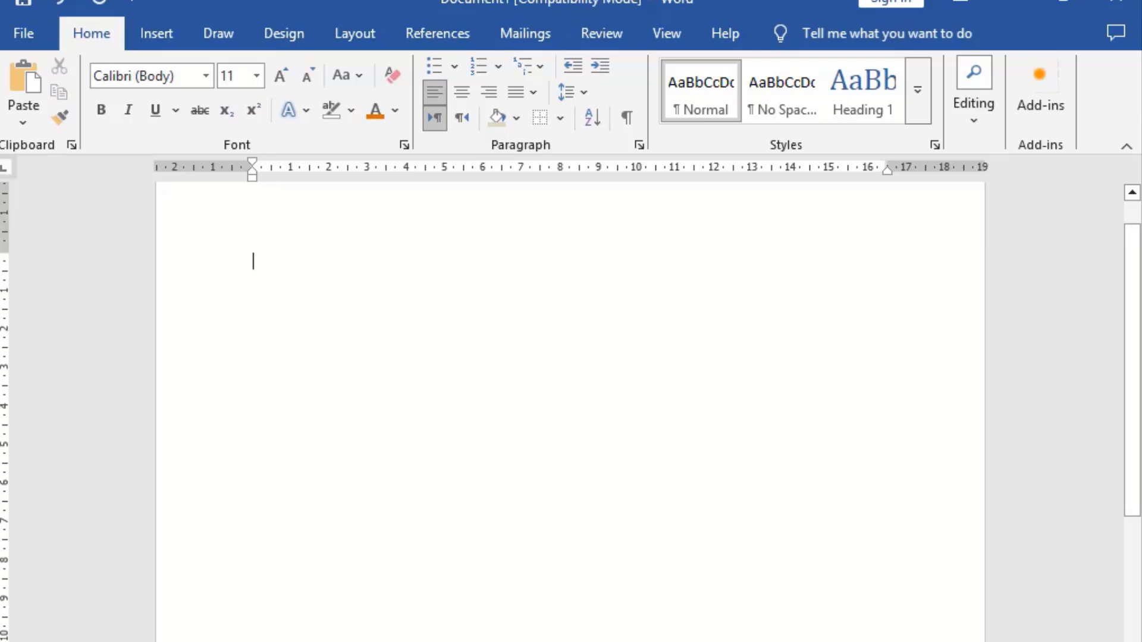
pyautogui.write('Z')
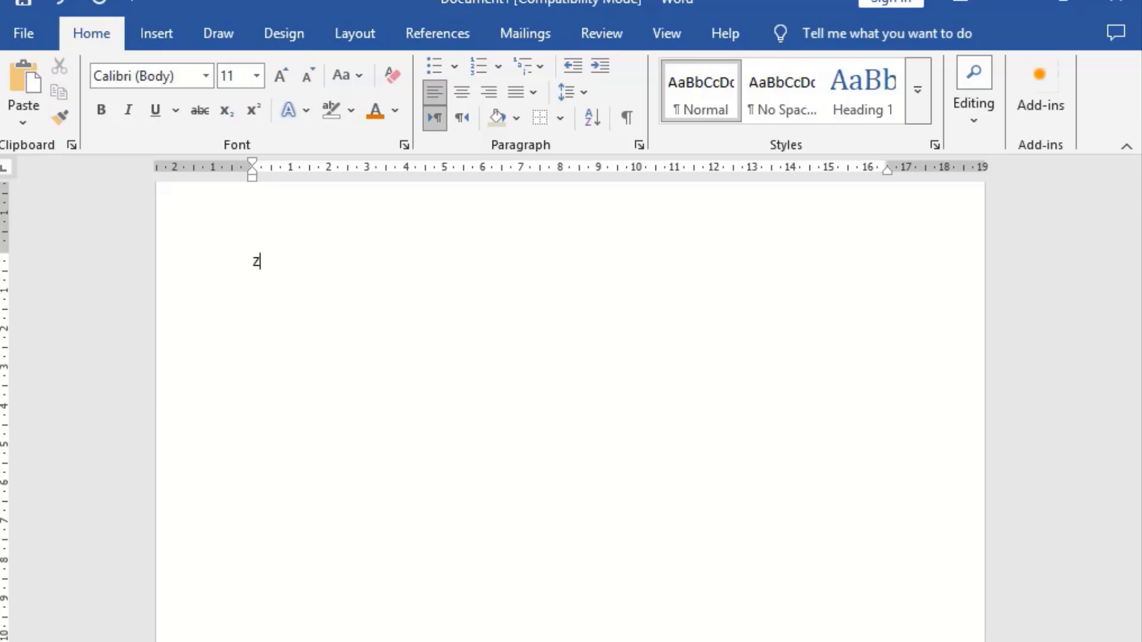
pyautogui.write('AKIR')
pyautogui.press('Return')
pyautogui.write('NADEEM')
pyautogui.press('Return')
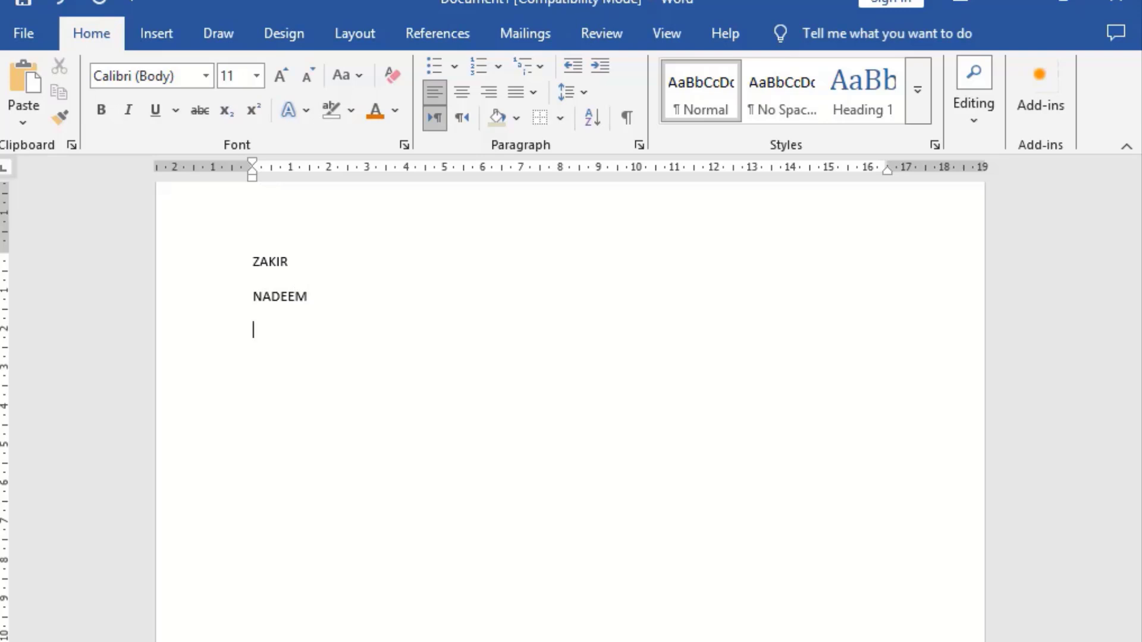
pyautogui.write('AHMED')
pyautogui.press('Return')
pyautogui.write('ZUBAIR')
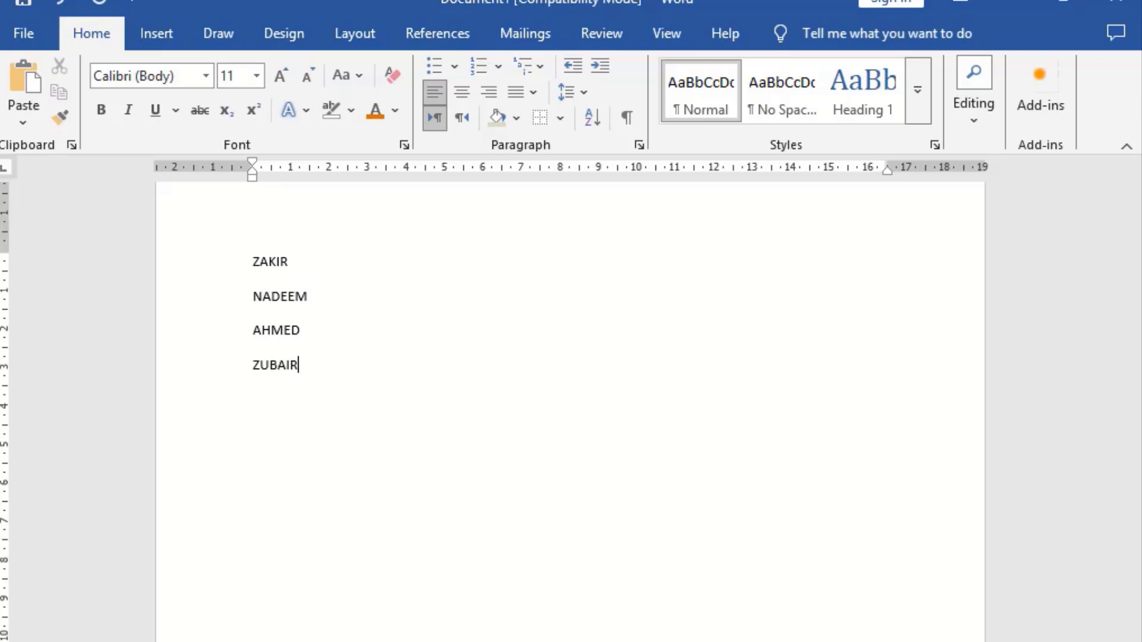
pyautogui.press('Return')
pyautogui.write('ASIF')
pyautogui.press('Return')
pyautogui.write('BABER')
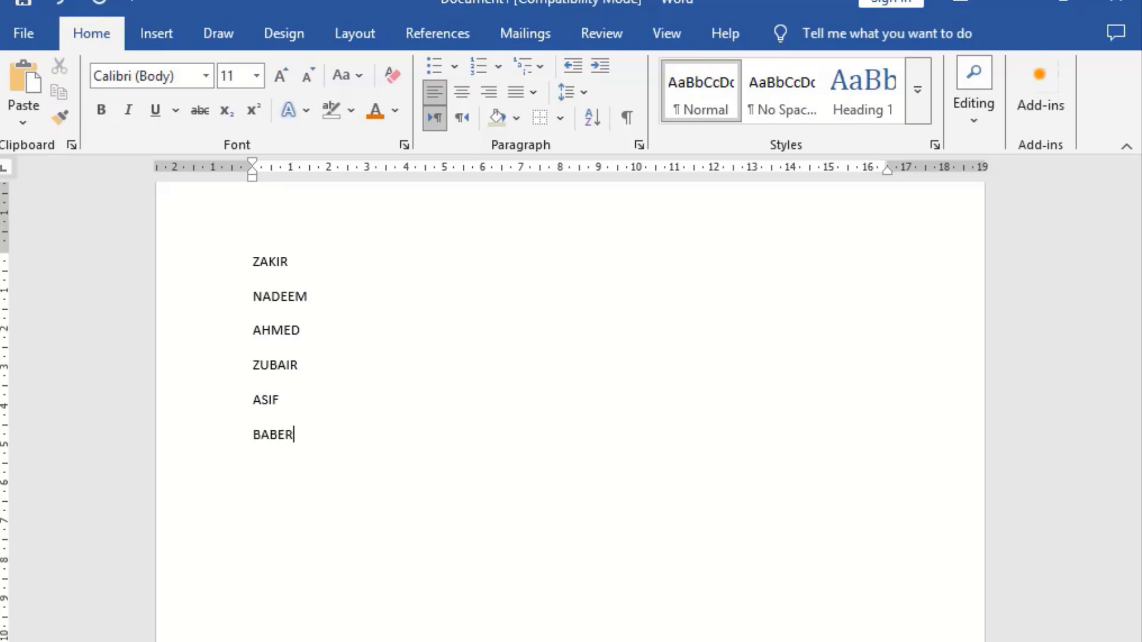
pyautogui.press('Return')
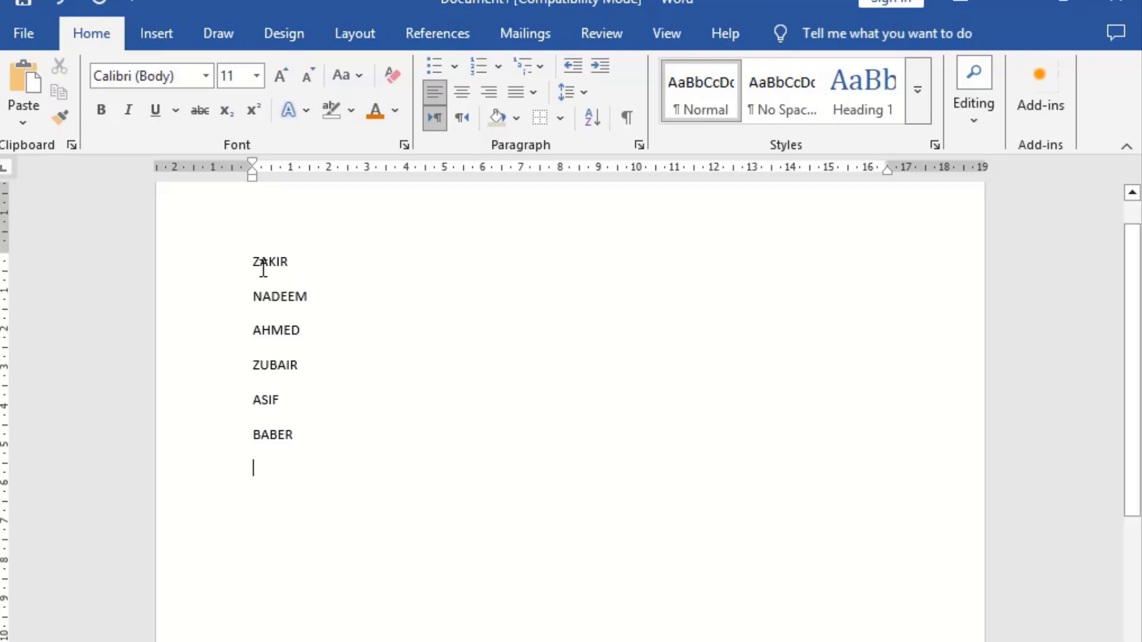
# Sort the six listed names by paragraph as text in ascending order.
pyautogui.moveTo(252, 261); pyautogui.dragTo(343, 443)
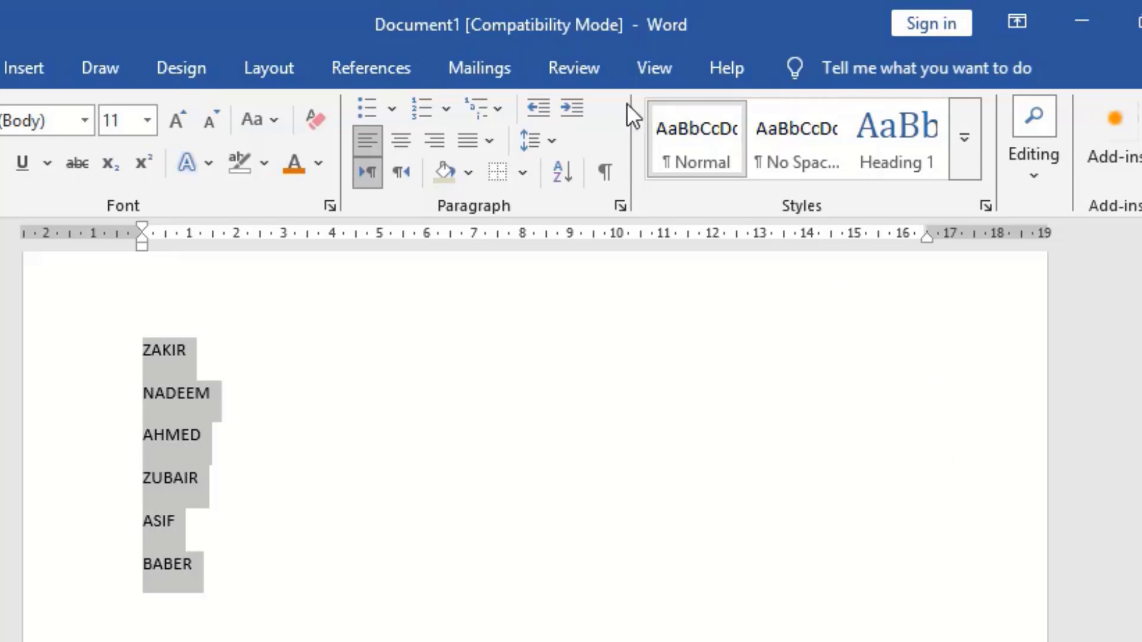
pyautogui.click(563, 175)
pyautogui.moveTo(477, 301); pyautogui.dragTo(498, 304)
pyautogui.click(756, 361)
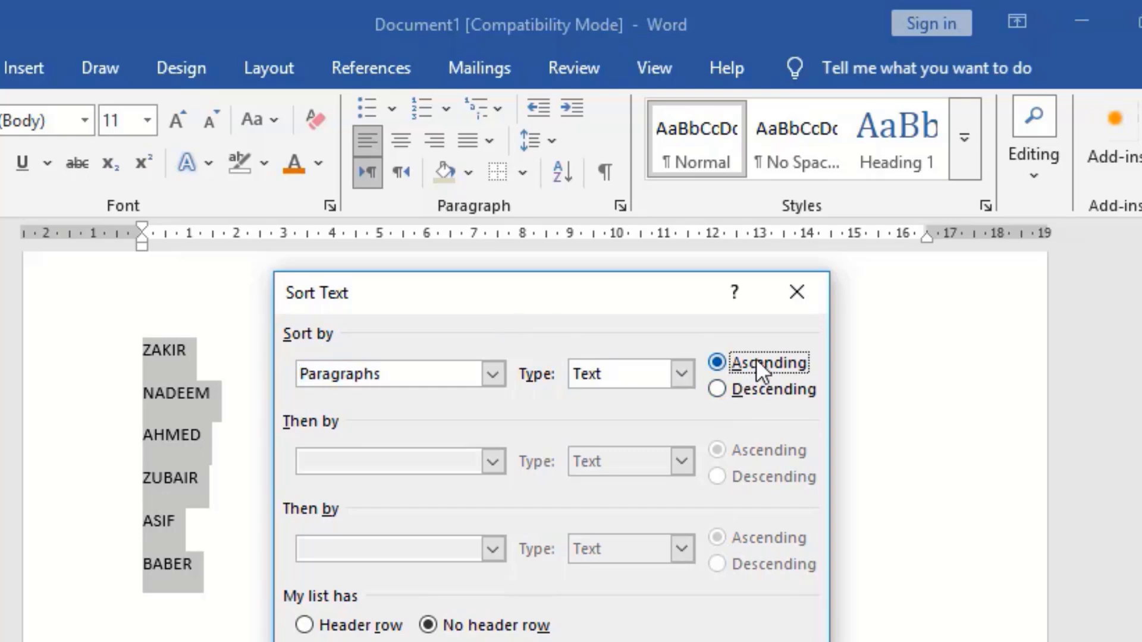
pyautogui.click(717, 392)
pyautogui.press('Return')
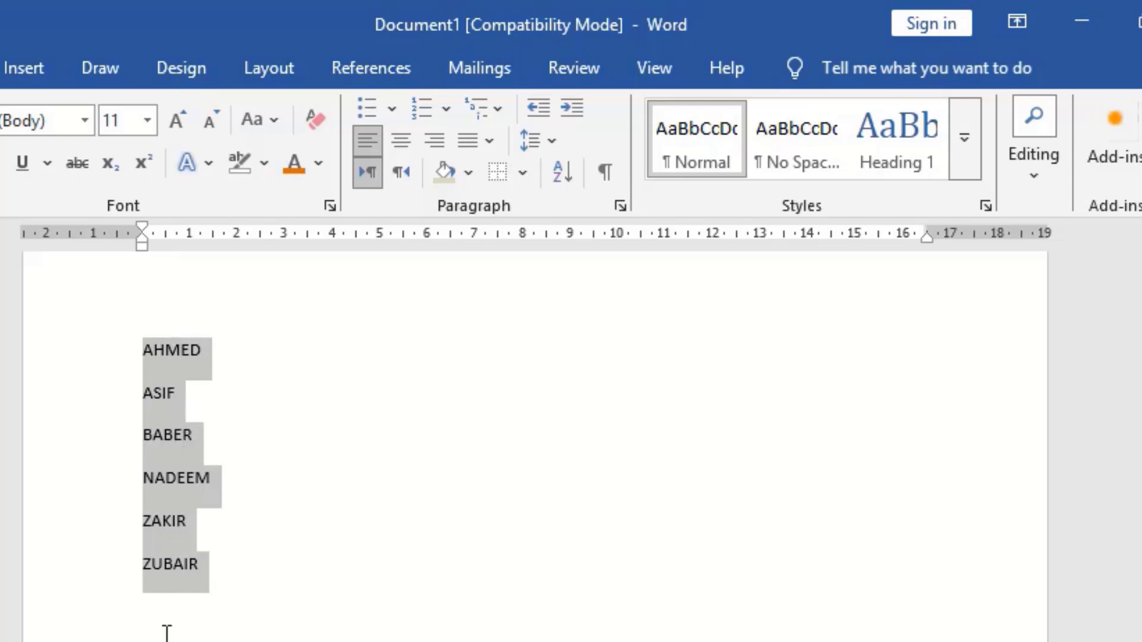
# Sort the six listed names by paragraph as text in descending order.
pyautogui.click(561, 177)
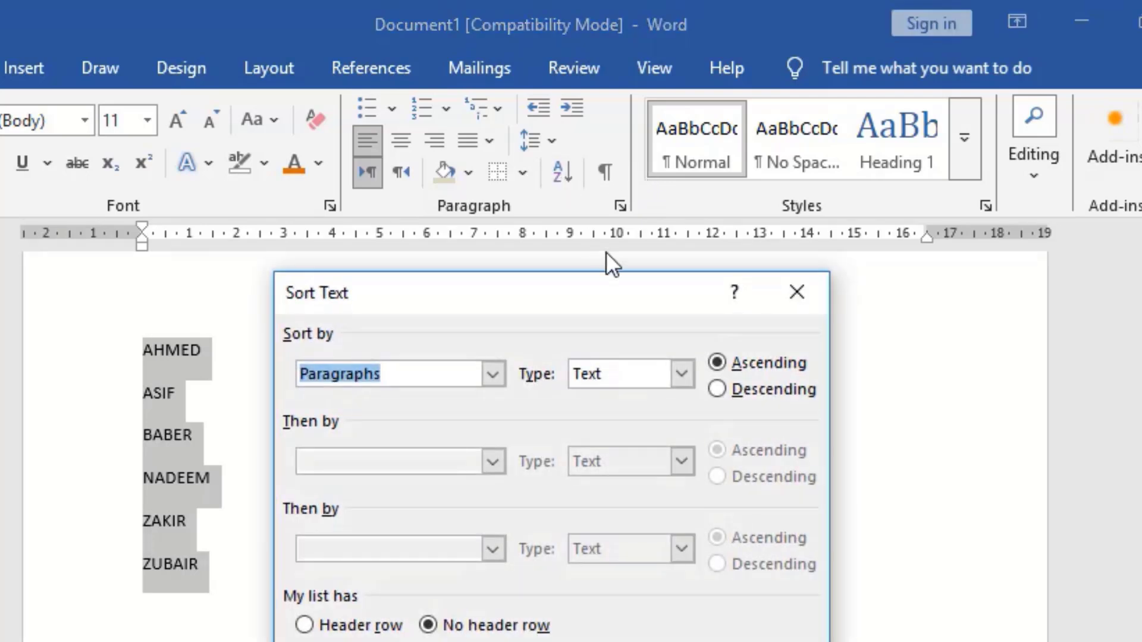
pyautogui.click(722, 391)
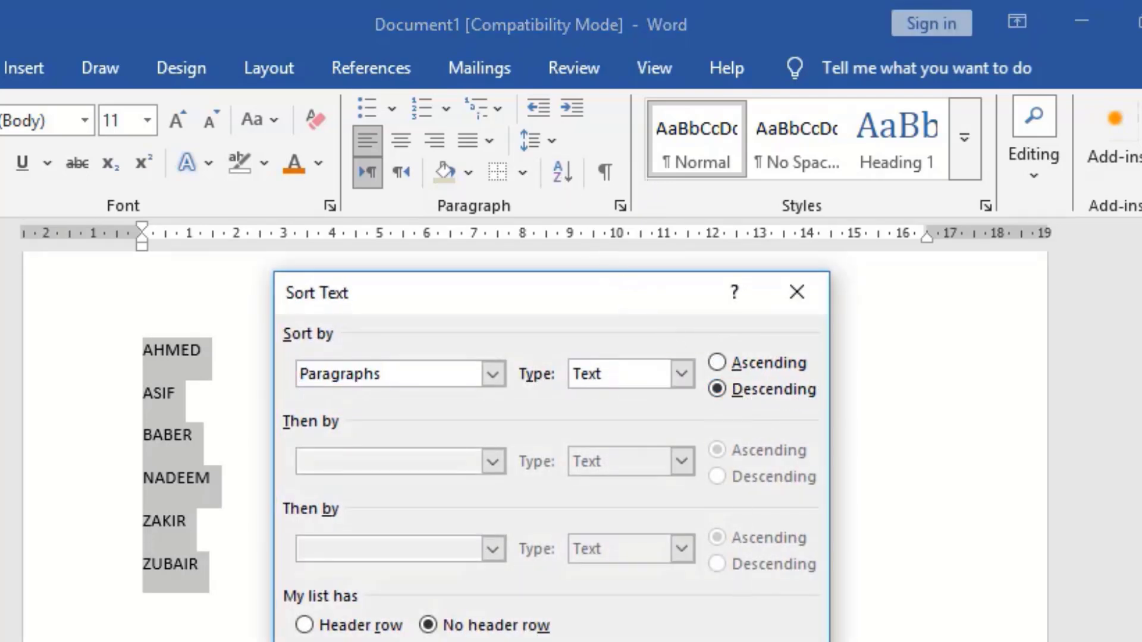
pyautogui.press('Return')
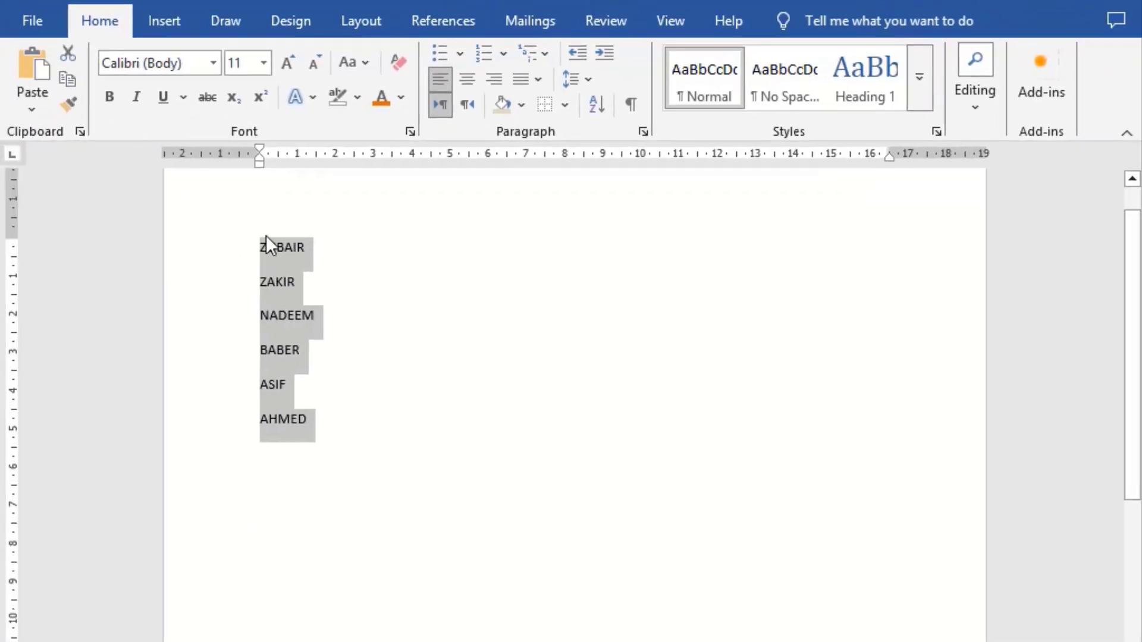
# Add two new lines below the names, fill the last with spaces and tabs, and show the formatting marks.
pyautogui.click(331, 459)
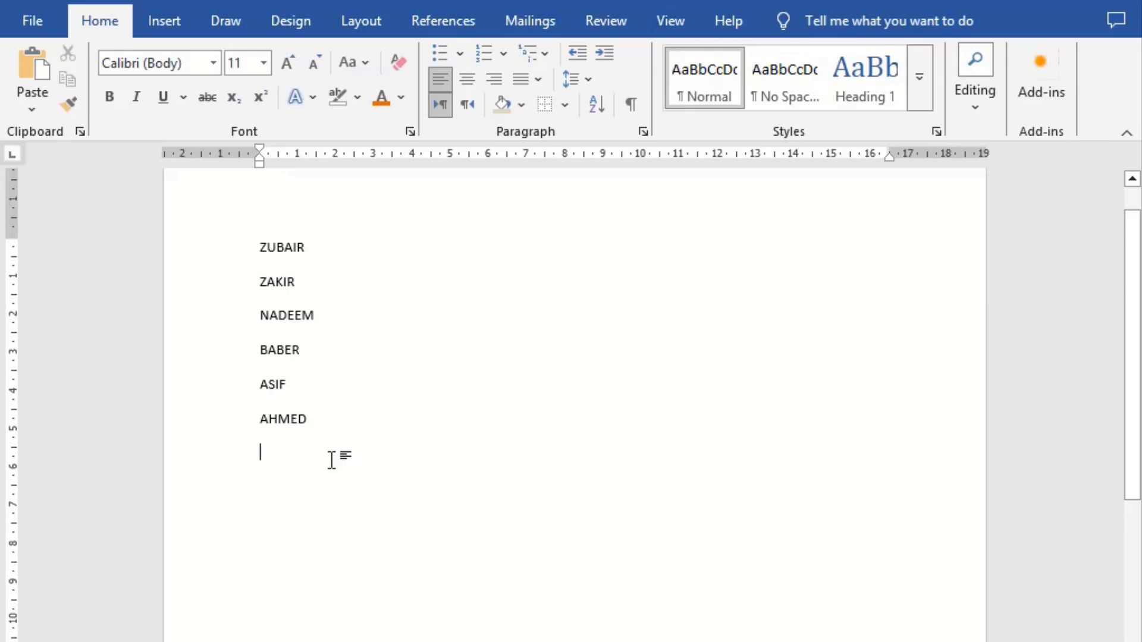
pyautogui.press('Return')
pyautogui.press('Return')
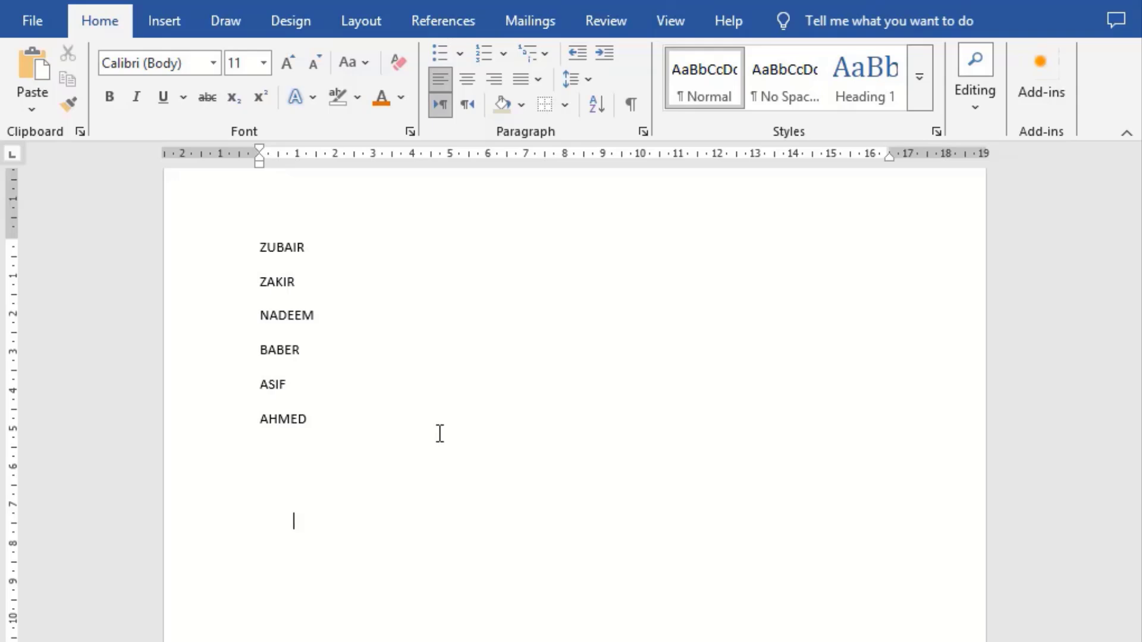
pyautogui.press('Tab')
pyautogui.press('Tab')
pyautogui.press('Tab')
pyautogui.press('Tab')
pyautogui.press('Tab')
pyautogui.click(632, 104)
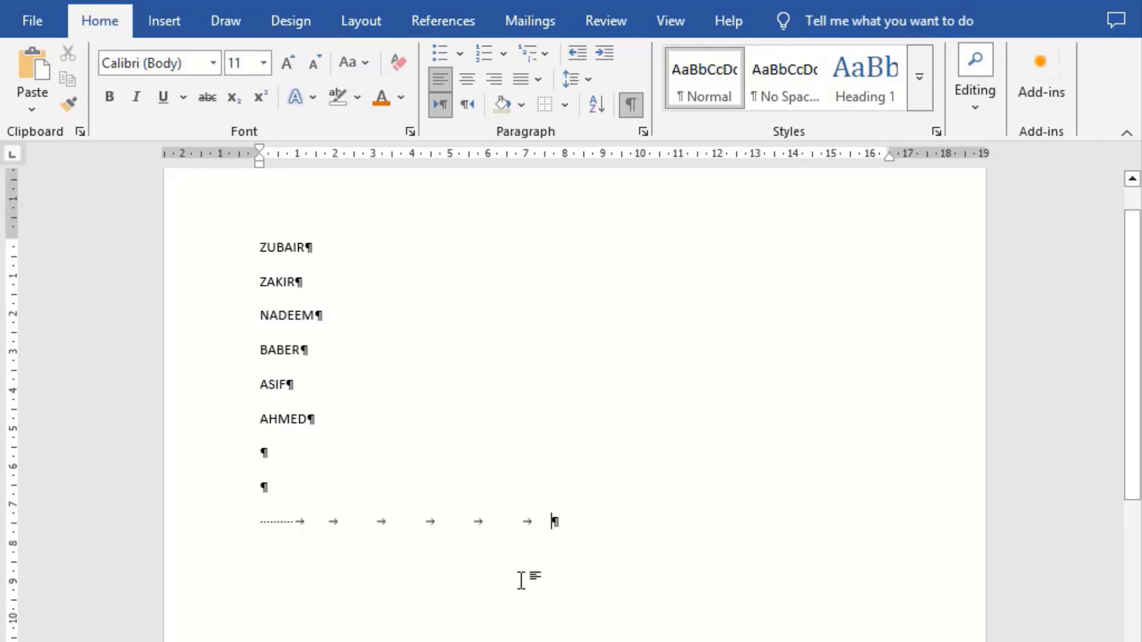
# Add another line of spaces followed by five tabs at the end of the document and hide the formatting marks.
pyautogui.press('Return')
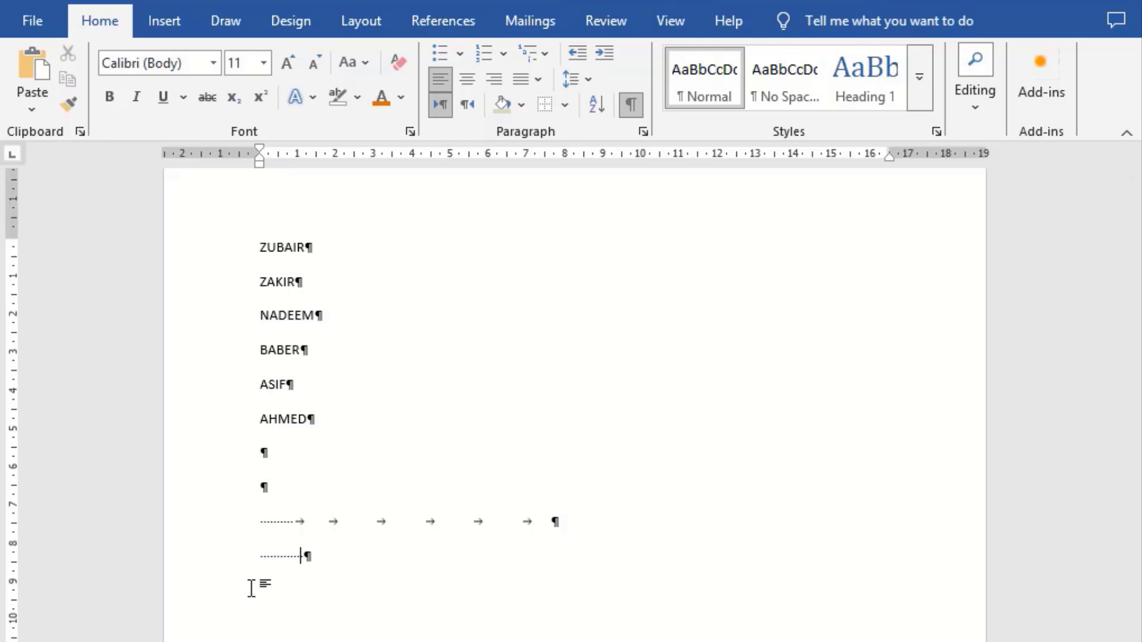
pyautogui.press('Tab')
pyautogui.press('Tab')
pyautogui.press('Tab')
pyautogui.press('Tab')
pyautogui.press('Tab')
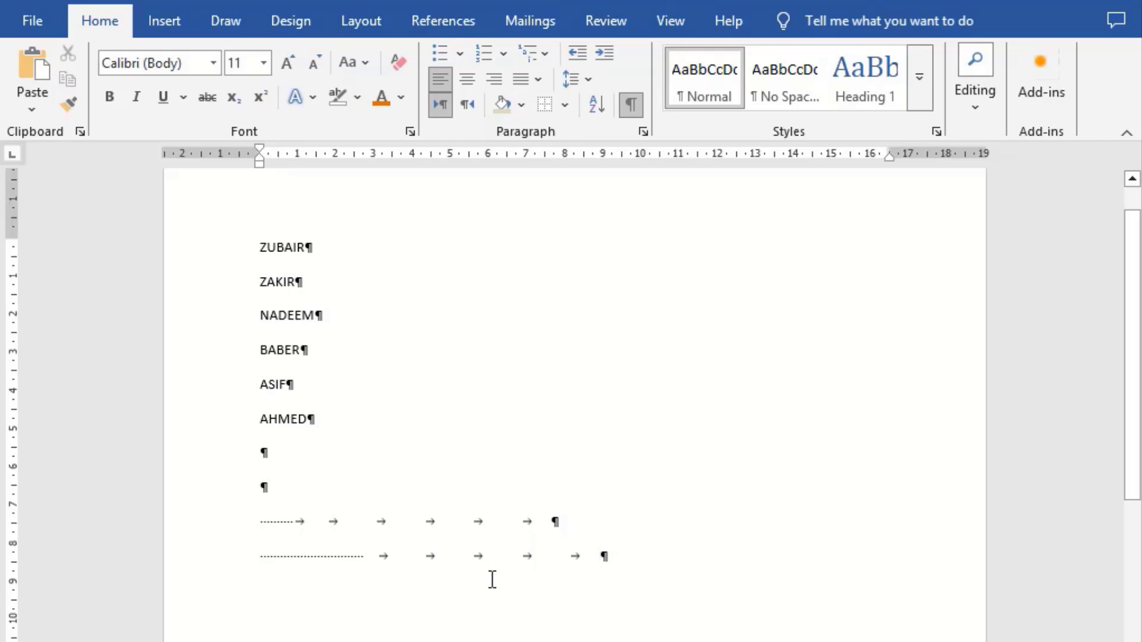
pyautogui.click(627, 112)
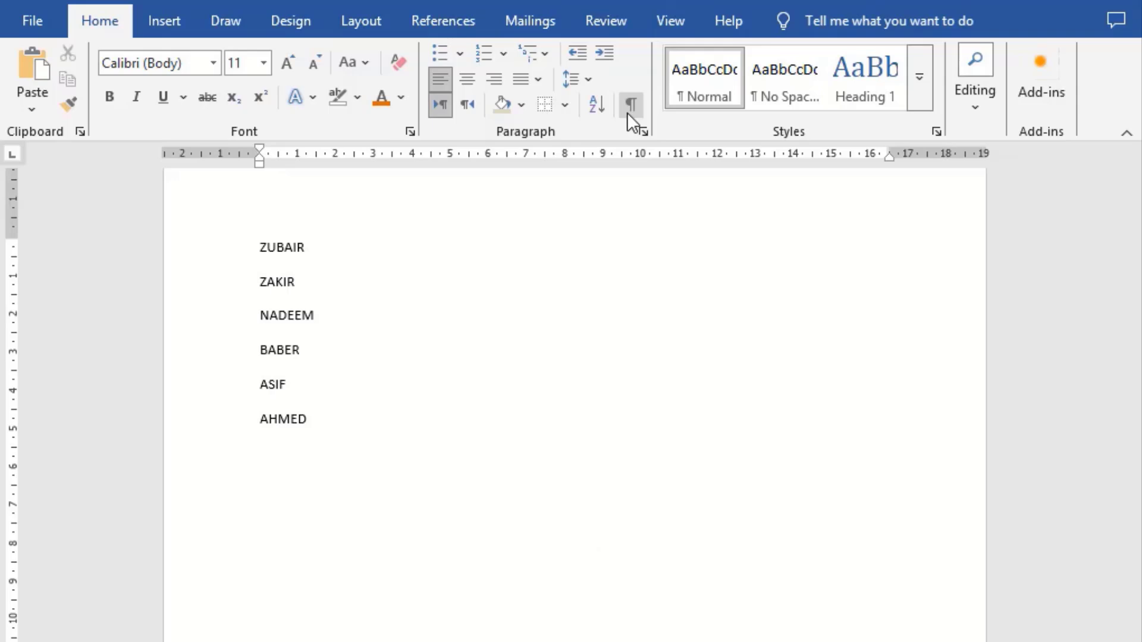